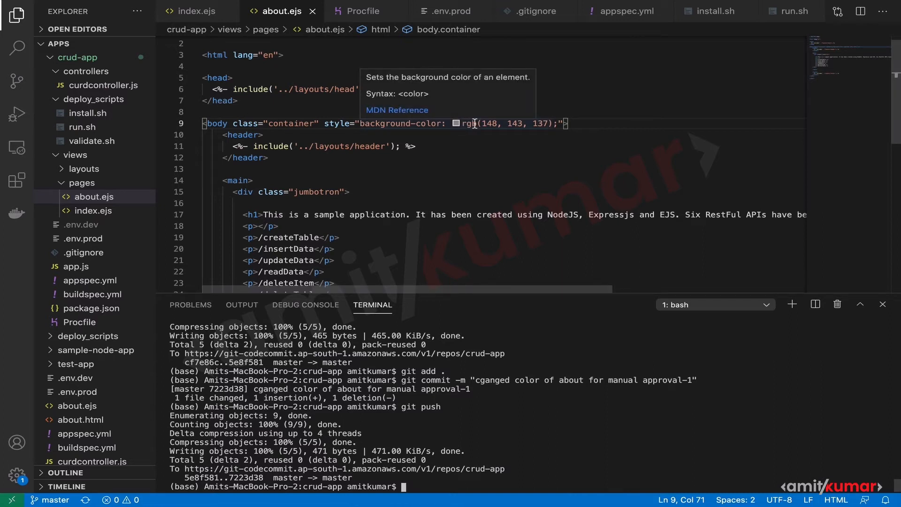
Step: Change the body background colour in about.ejs to rgb(156, 110, 96) and save the file
key("Down")
key("Down")
key("Down")
key("Down")
key("Down")
key("Down")
mouse_move(469, 125)
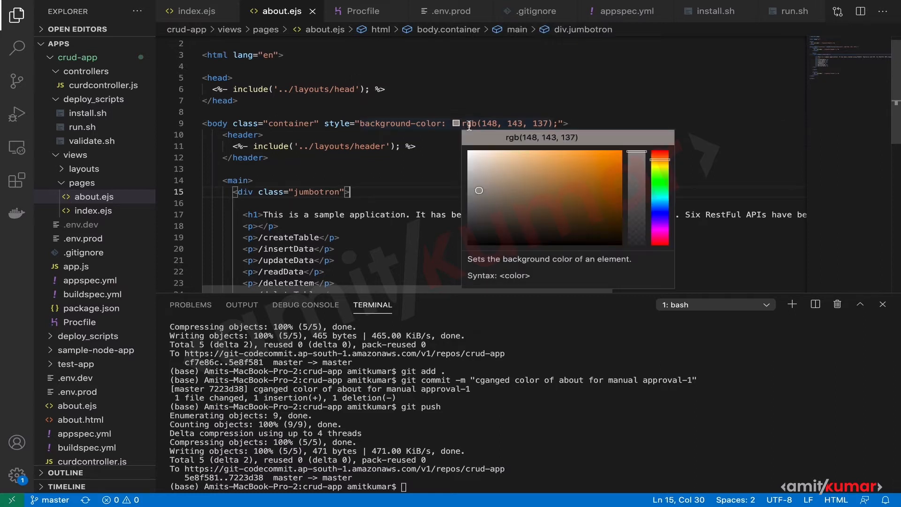
left_click_drag(659, 159, 659, 155)
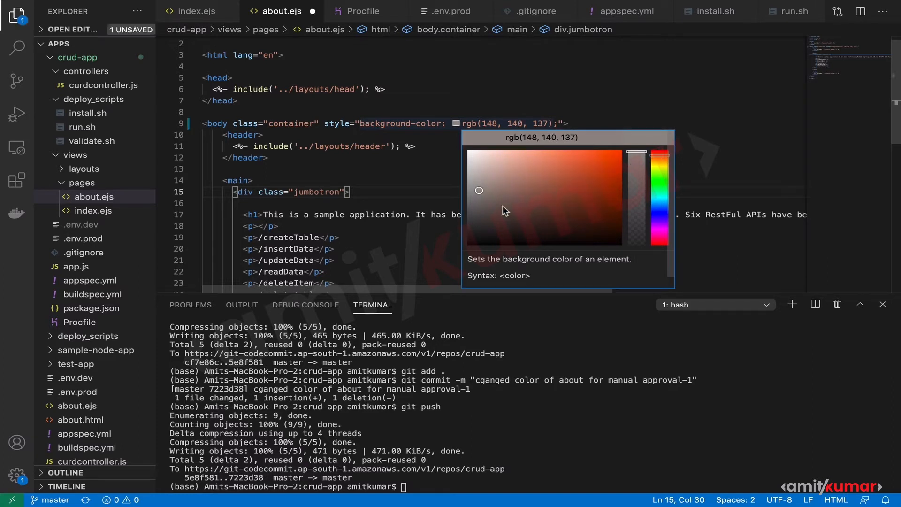
left_click_drag(478, 192, 528, 188)
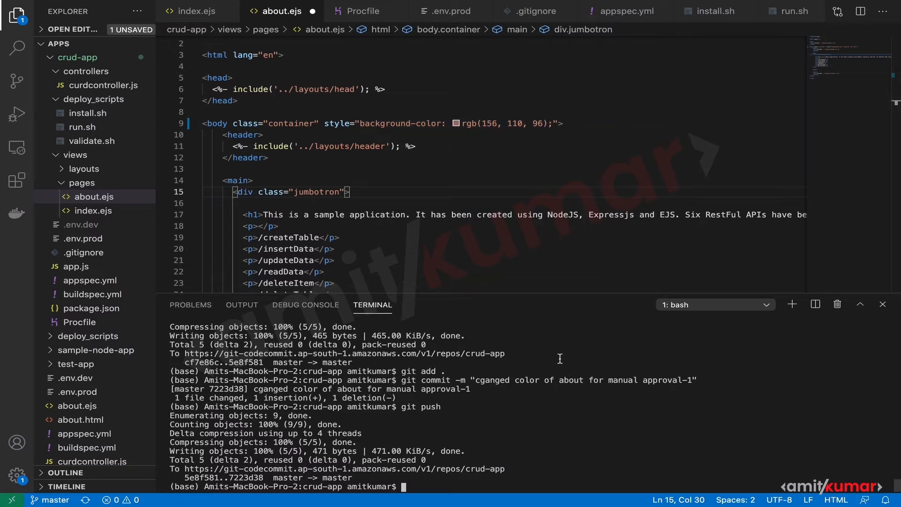
key("super+s")
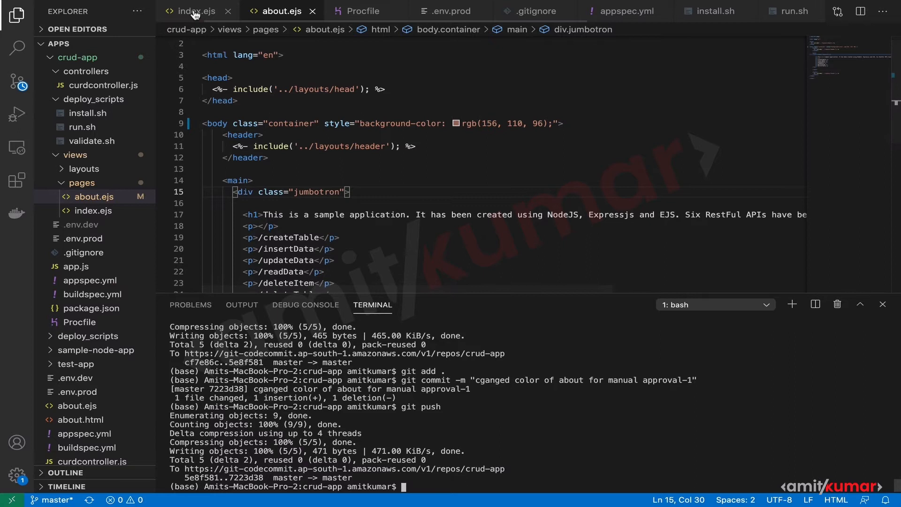
Step: Change the body background colour in index.ejs to rgb(132, 101, 161) and save the file
left_click(195, 14)
mouse_move(471, 135)
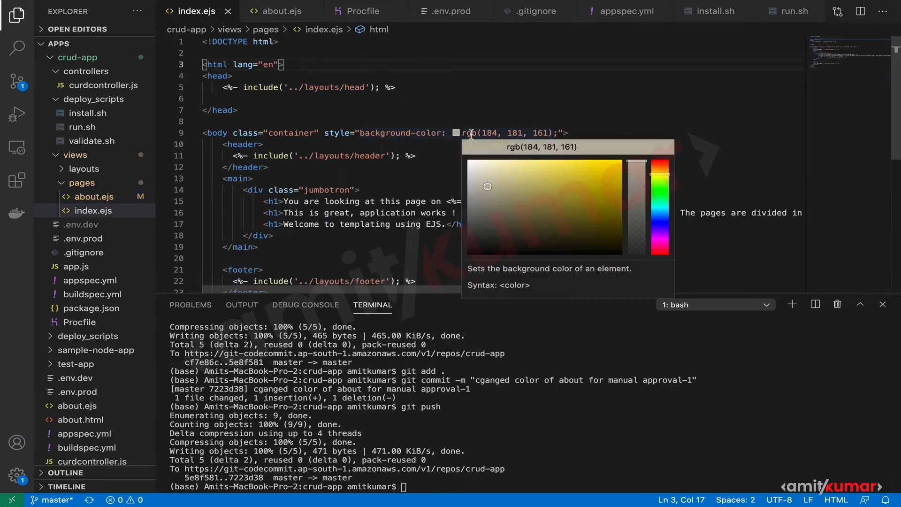
left_click_drag(663, 175, 662, 231)
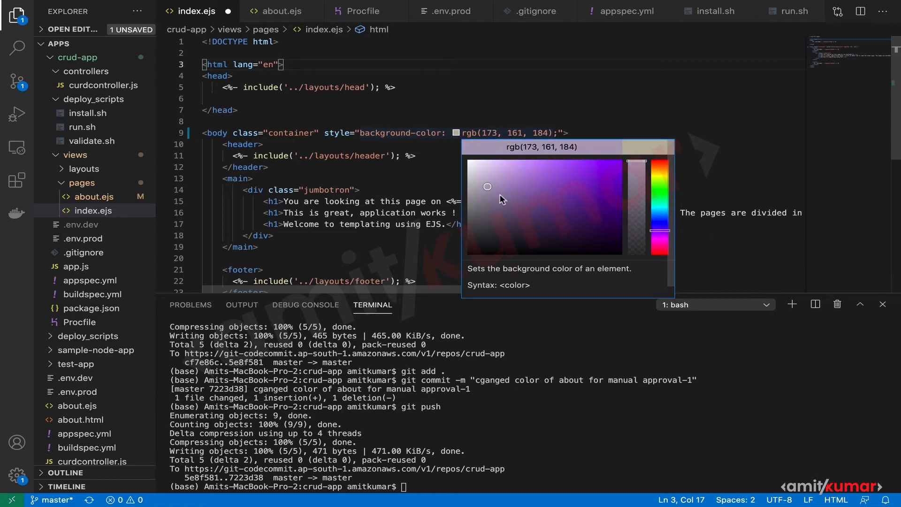
left_click_drag(486, 192, 527, 197)
key("Down")
key("super+s")
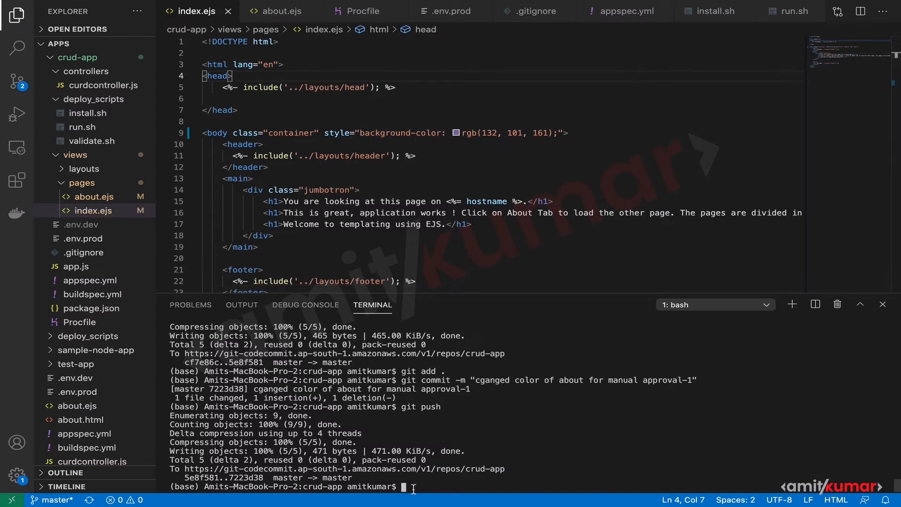
Step: Check the crud-app repository's pending changes with git status in the terminal
type("git add .")
key("BackSpace")
key("BackSpace")
key("BackSpace")
key("BackSpace")
key("BackSpace")
type("status")
key("Return")
Step: Stage all changes and commit them with the message "changed index and about color for cp-production-deployment"
type("git add .")
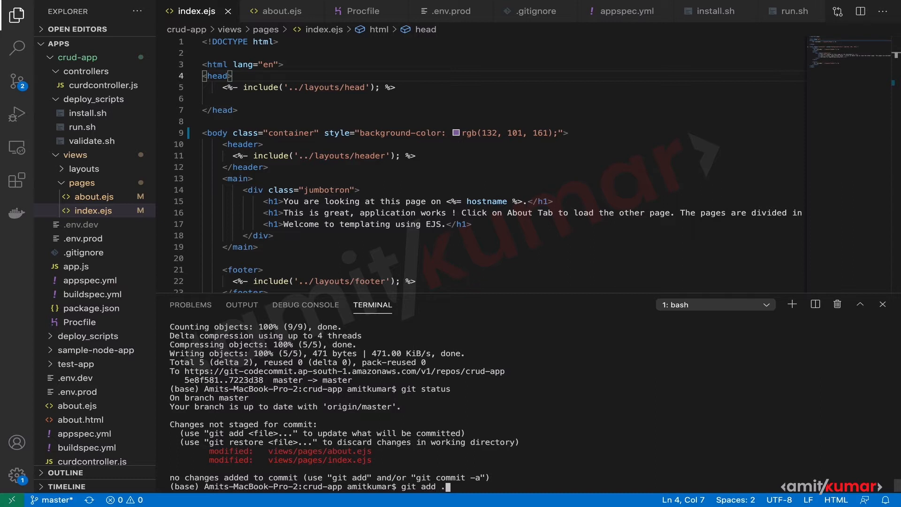
key("Return")
type("git ")
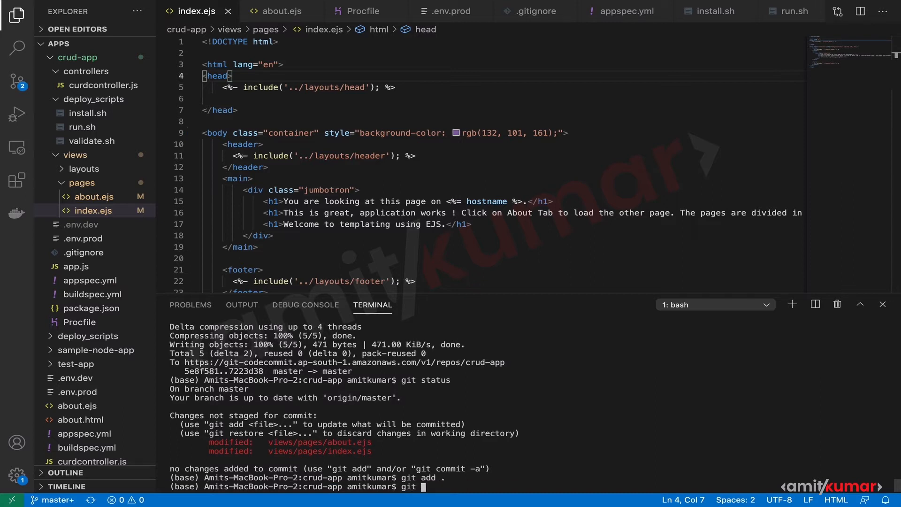
type("commit -m \"changed inde")
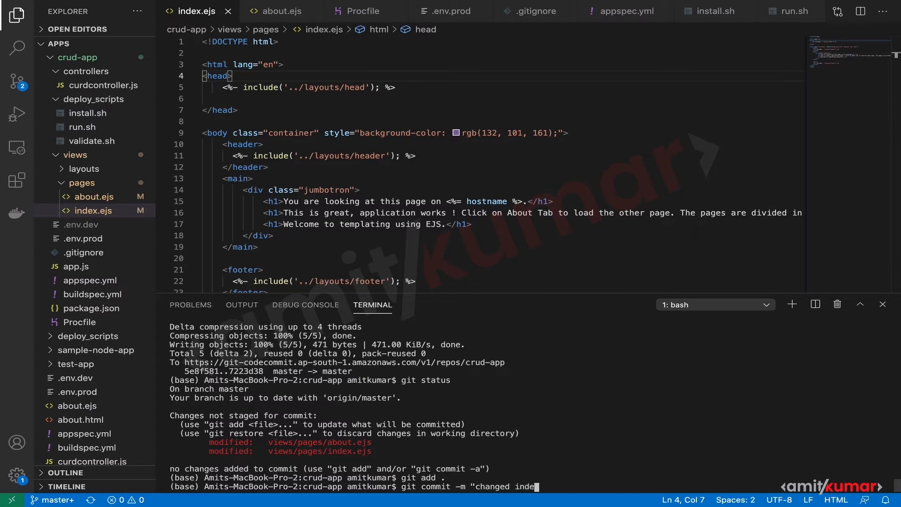
type("x and about color for ")
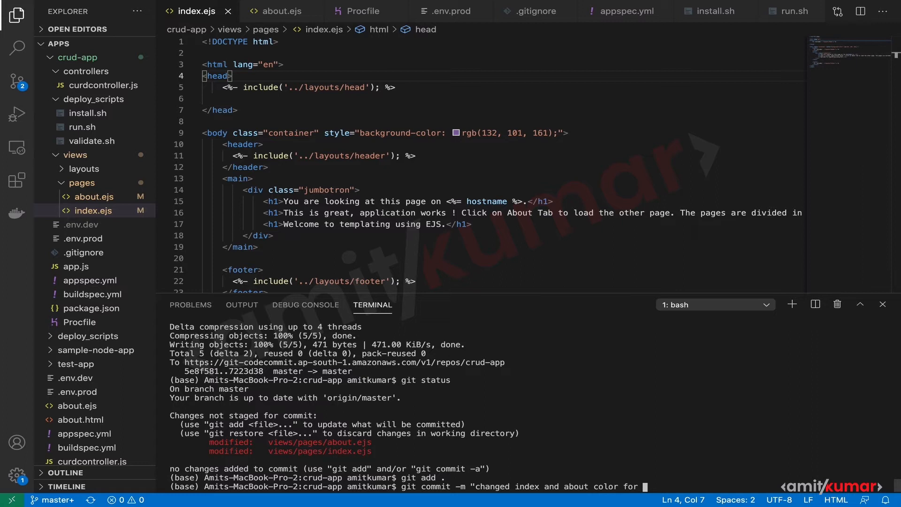
type("cp-production-depl")
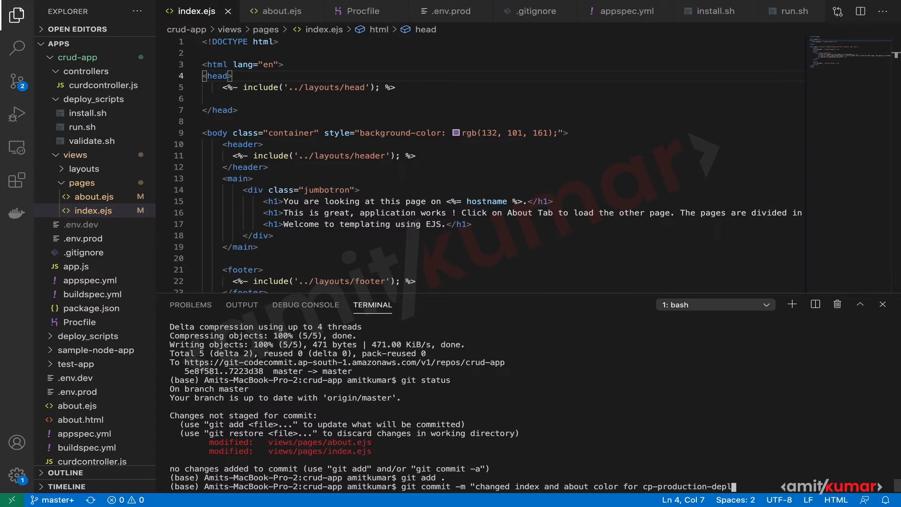
type("oyment\"")
key("Return")
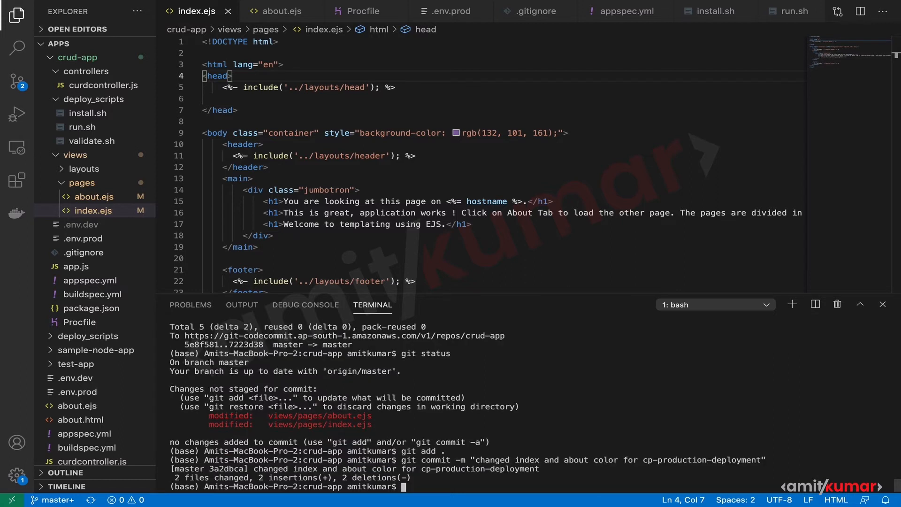
Step: Push the commit with git push, reviewing the cp-ebs pipeline's stages in the browser before running it
type("git push")
key("ctrl+Right")
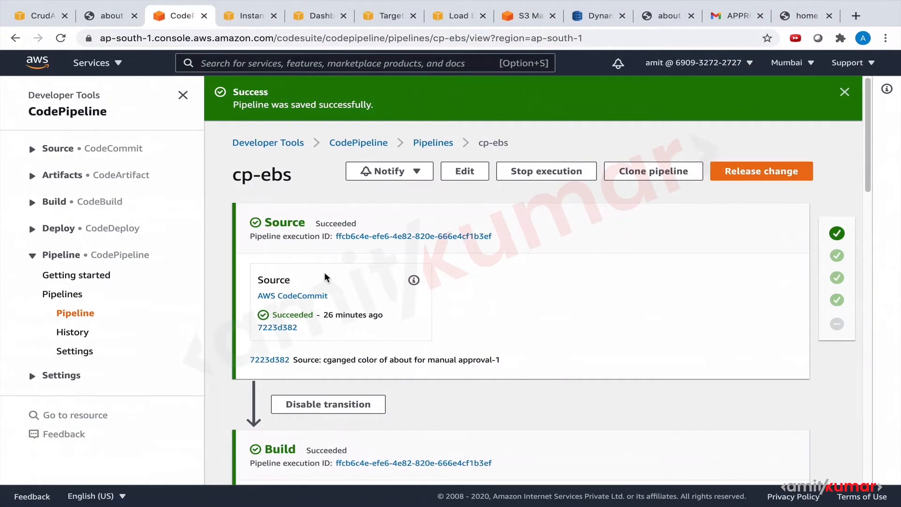
scroll(462, 307, "down", 10)
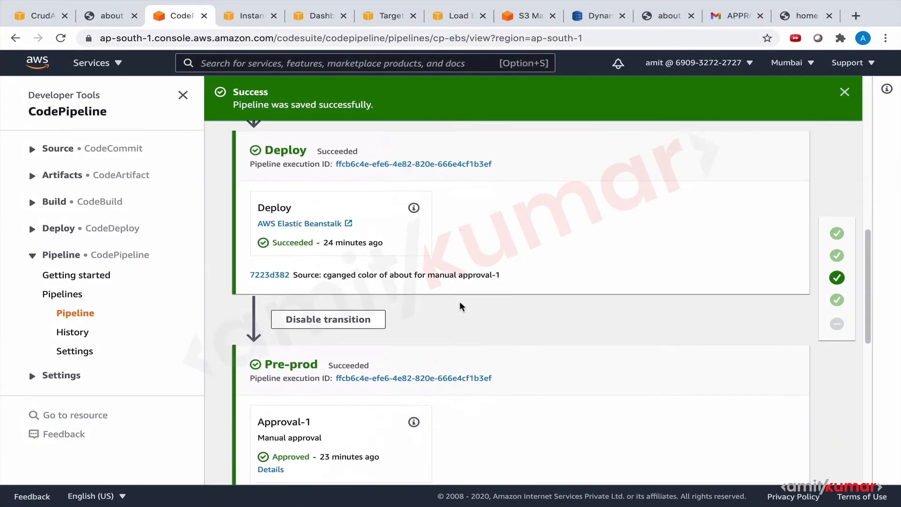
scroll(462, 307, "down", 10)
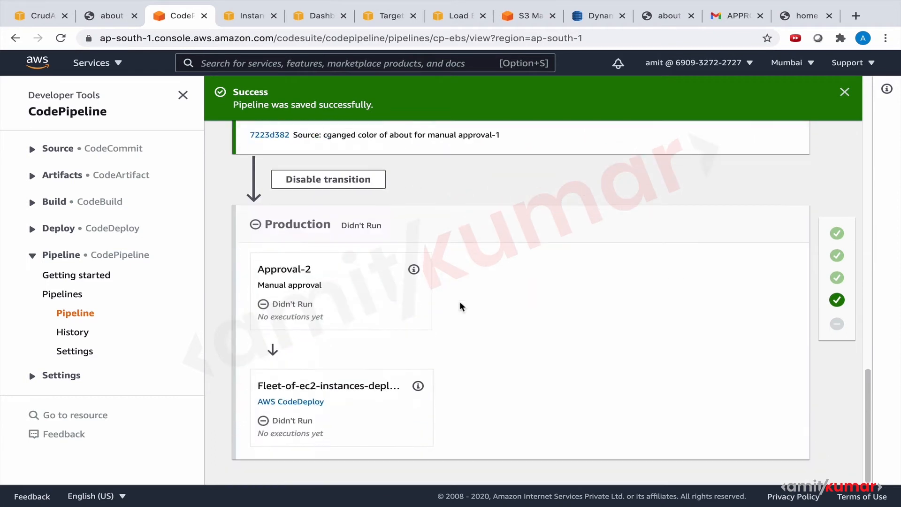
scroll(461, 305, "up", 20)
key("ctrl+Left")
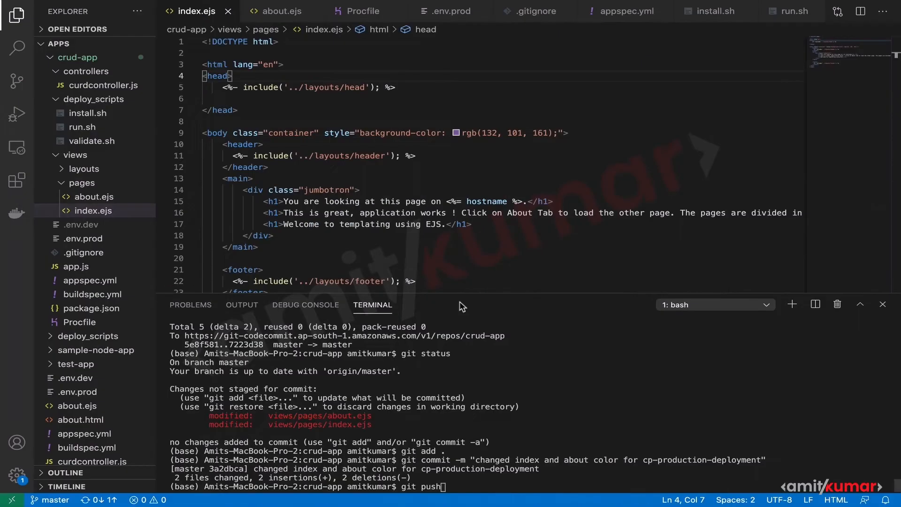
left_click(450, 486)
key("Return")
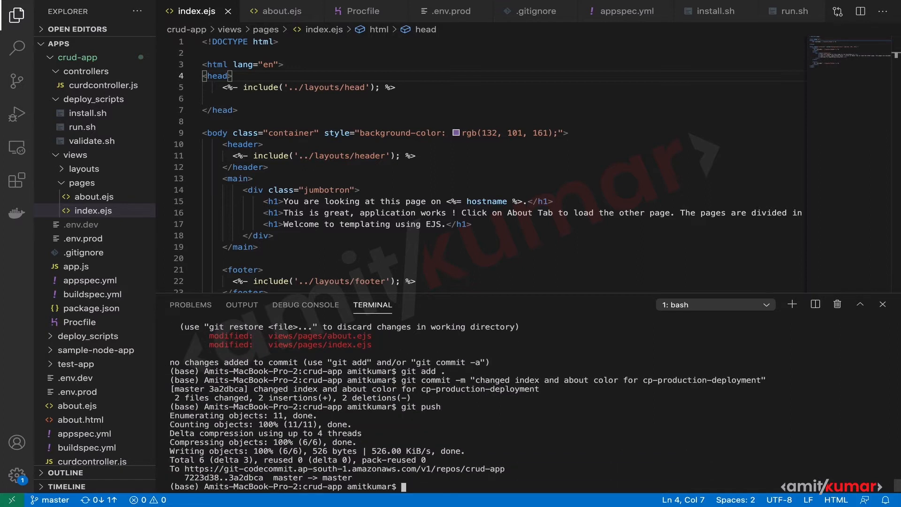
Step: Switch to the browser and examine the cp-ebs pipeline's stages, from Source through Pre-prod to the Production approval and fleet deployment
key("super+Tab")
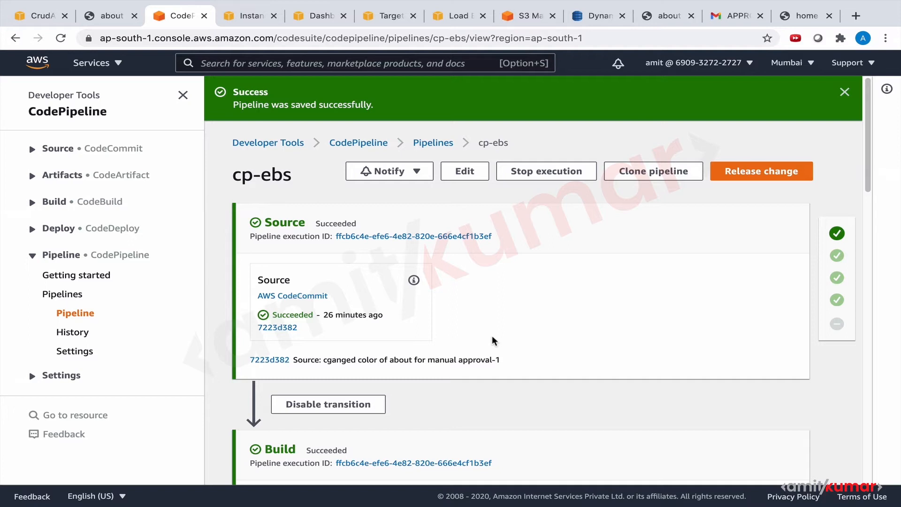
scroll(492, 335, "down", 8)
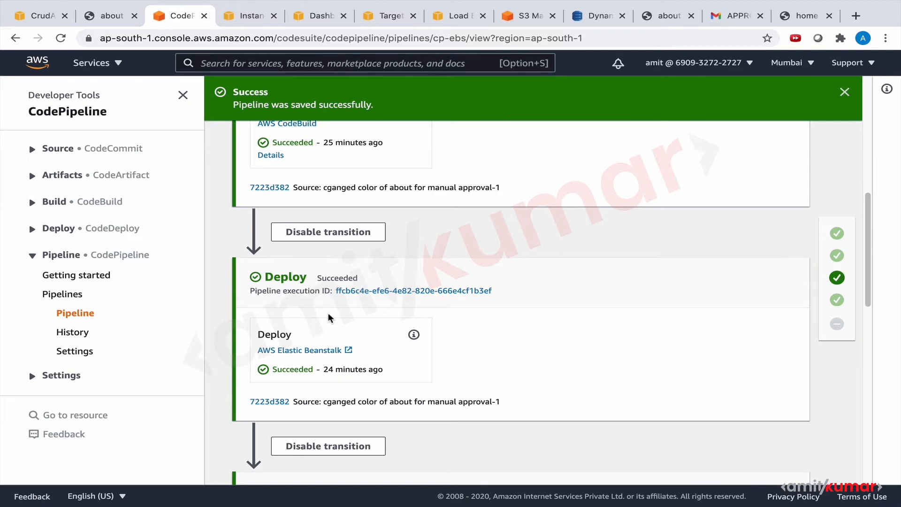
scroll(329, 313, "down", 5)
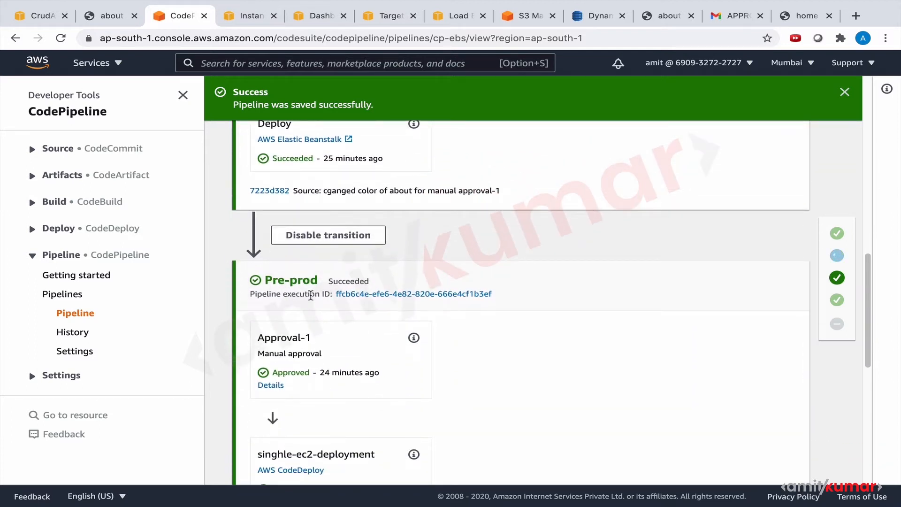
scroll(311, 294, "down", 5)
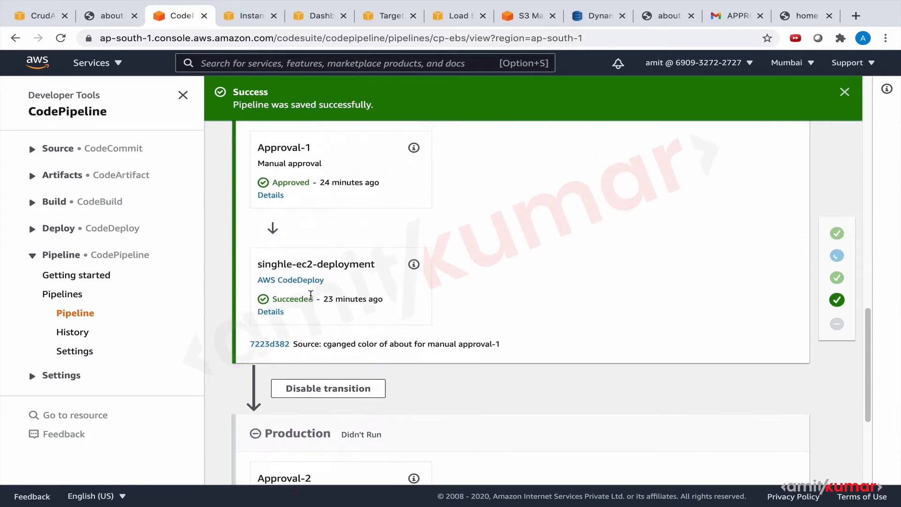
scroll(310, 294, "down", 3)
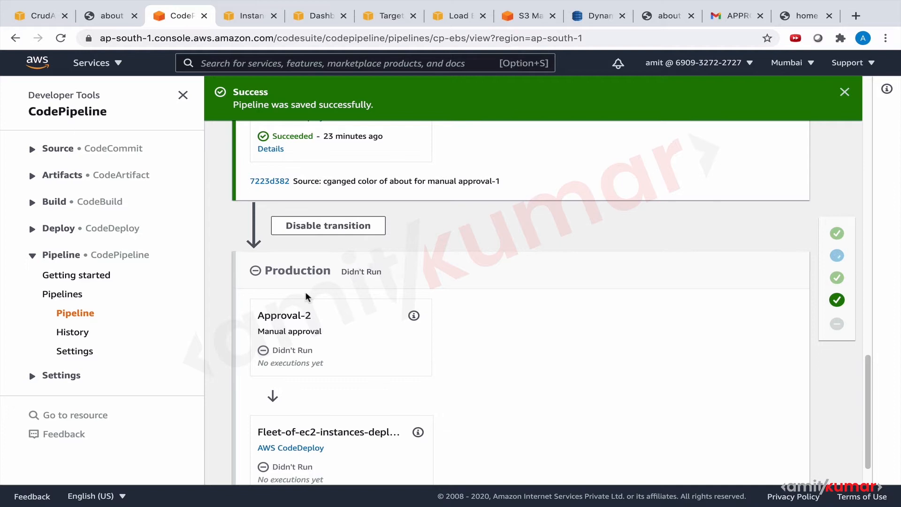
scroll(324, 357, "down", 2)
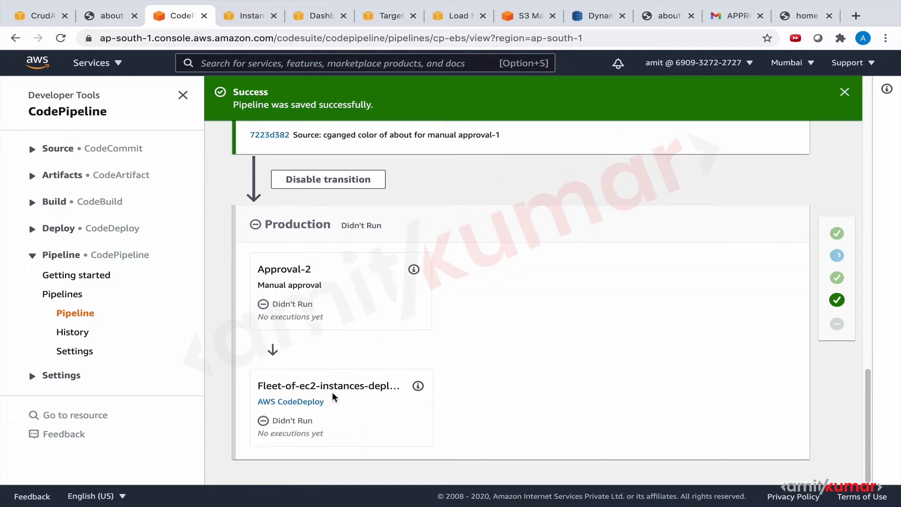
scroll(333, 394, "up", 8)
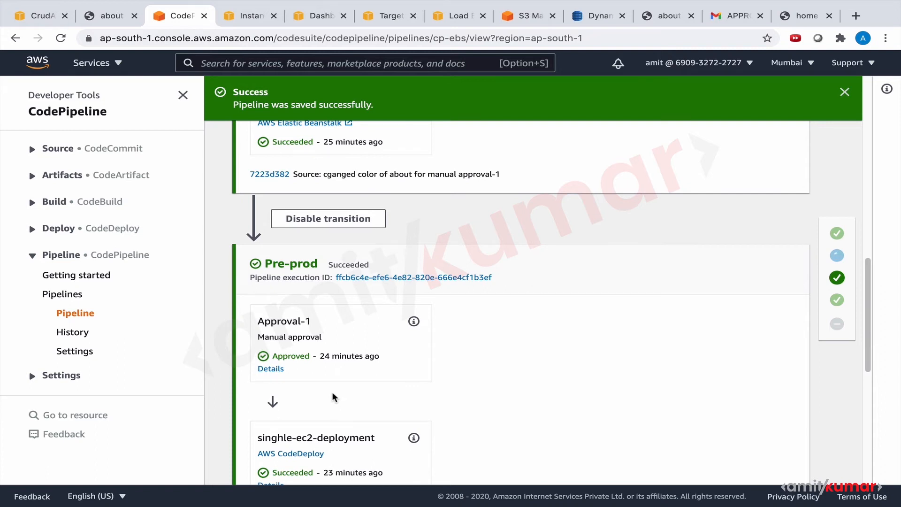
scroll(333, 398, "down", 7)
scroll(332, 397, "up", 1)
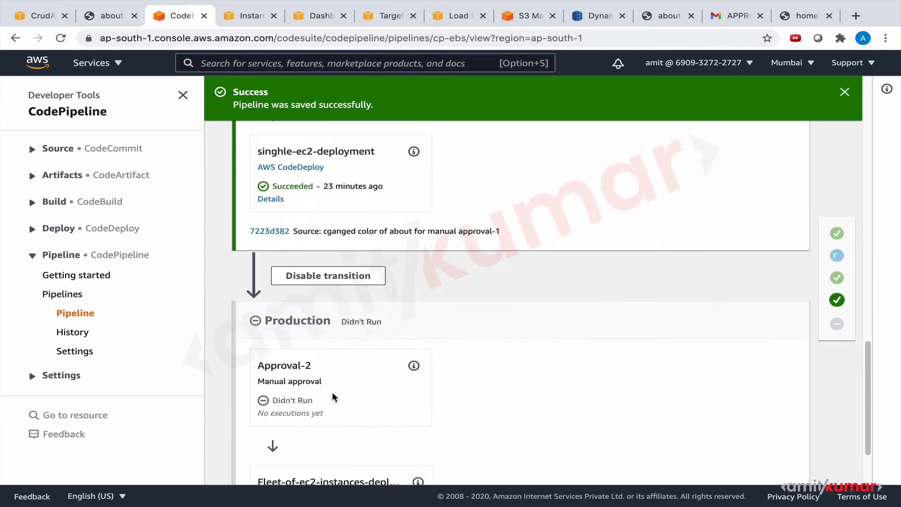
scroll(332, 397, "up", 15)
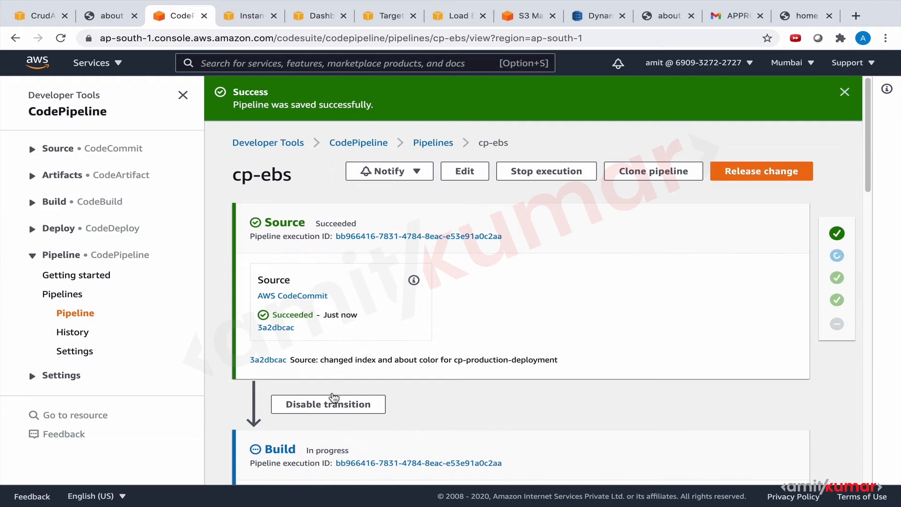
Step: Monitor the new pipeline execution through the Build, Elastic Beanstalk Deploy and Pre-prod Approval-1 stages
scroll(334, 398, "down", 6)
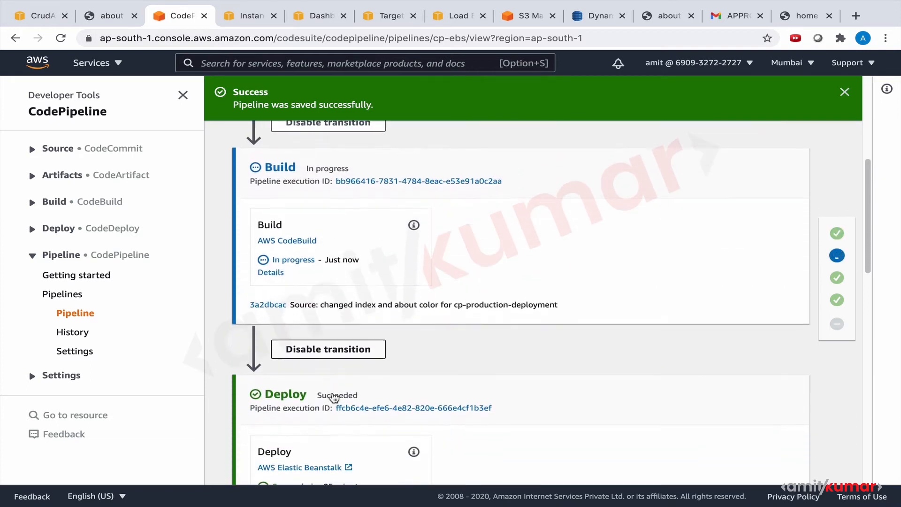
scroll(334, 398, "down", 1)
scroll(333, 397, "down", 4)
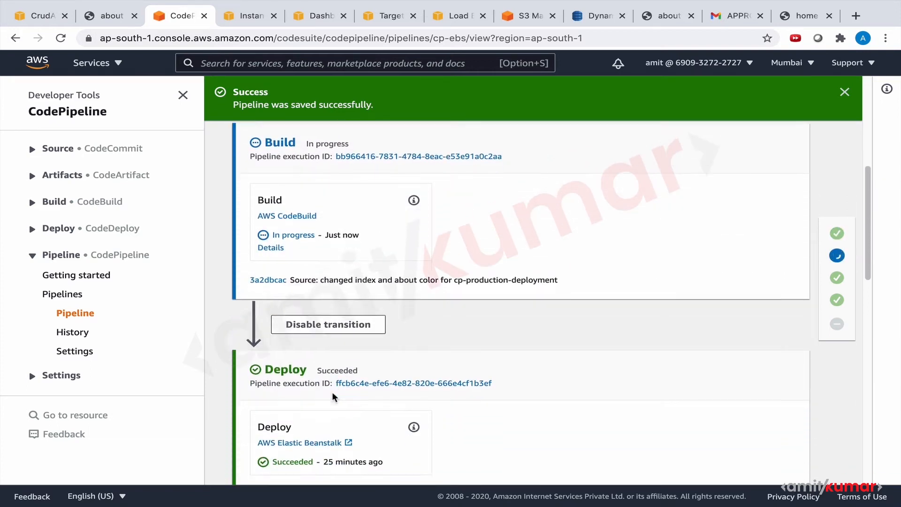
scroll(334, 397, "down", 1)
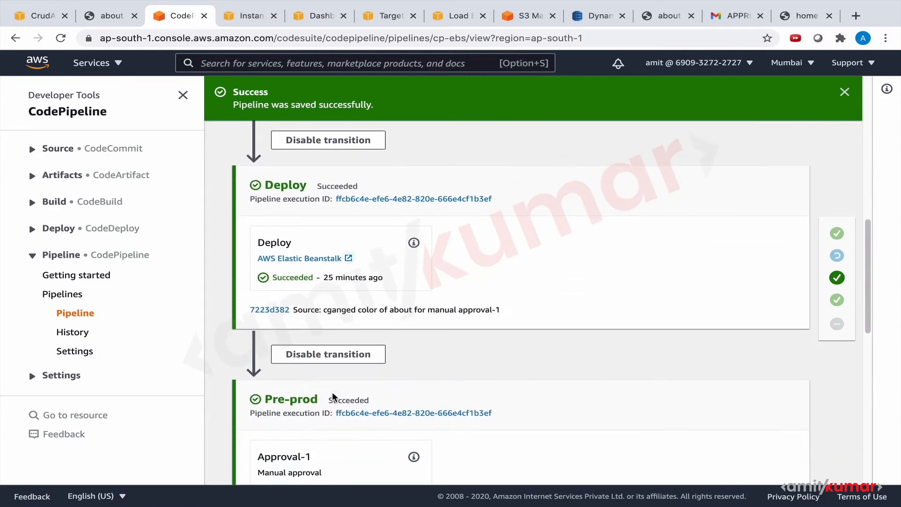
scroll(332, 395, "down", 3)
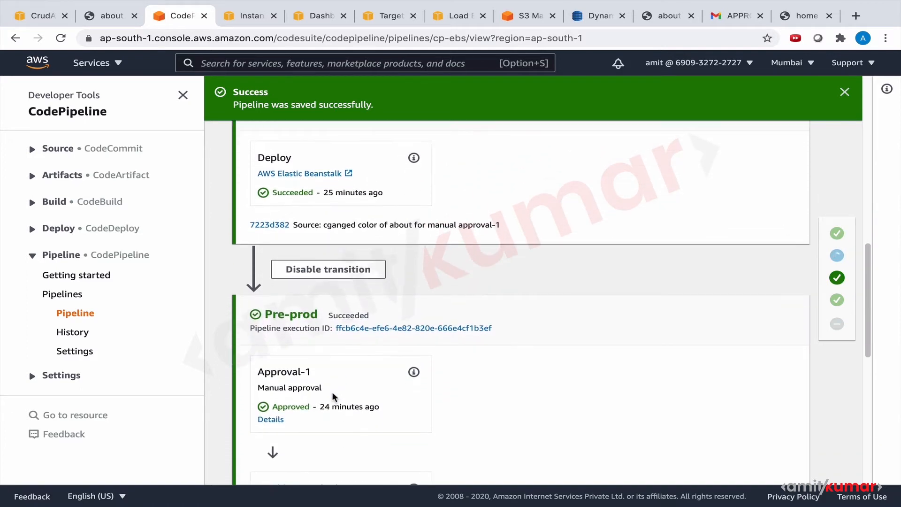
scroll(332, 393, "up", 2)
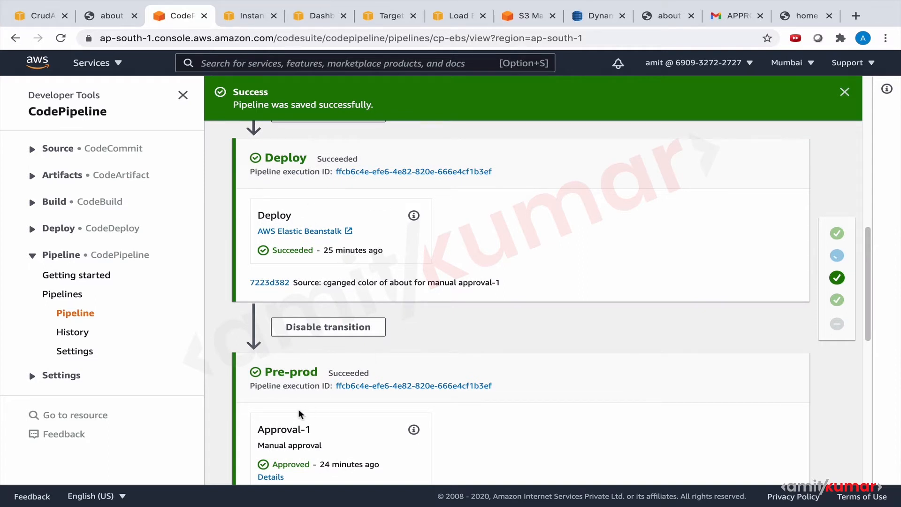
scroll(299, 410, "down", 1)
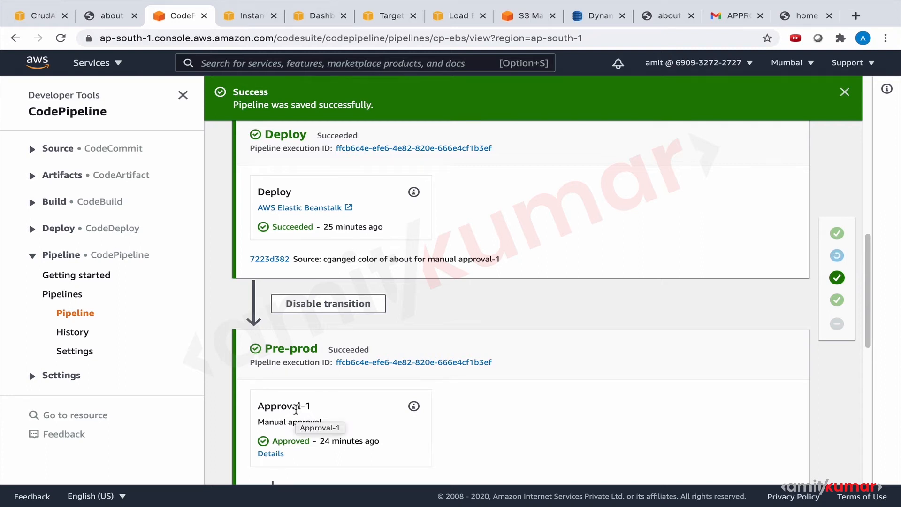
scroll(643, 479, "down", 2)
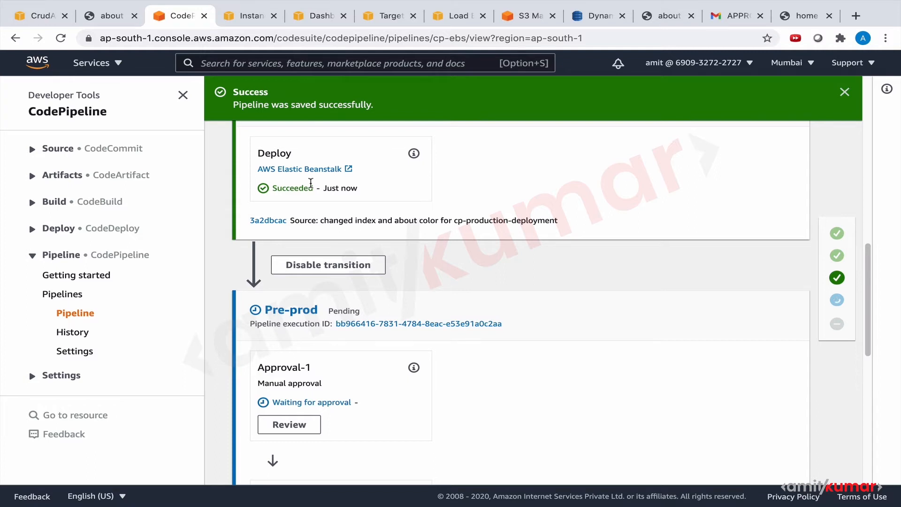
Step: Reload the Elastic Beanstalk app's About and Home pages to check the deployed background colours
left_click(108, 16)
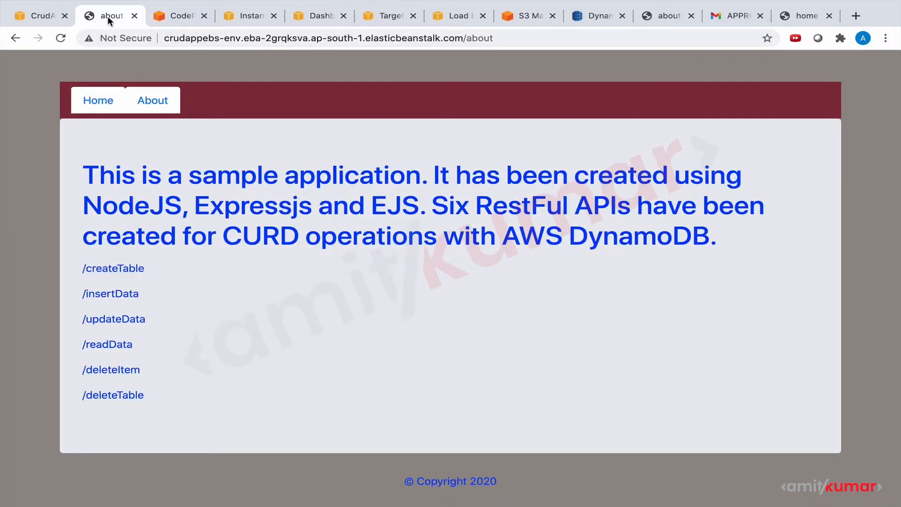
left_click(61, 39)
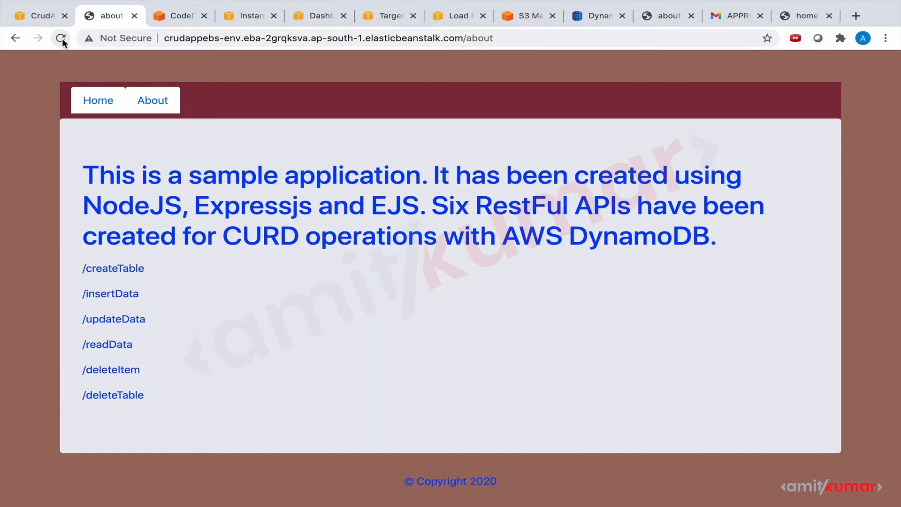
left_click(143, 102)
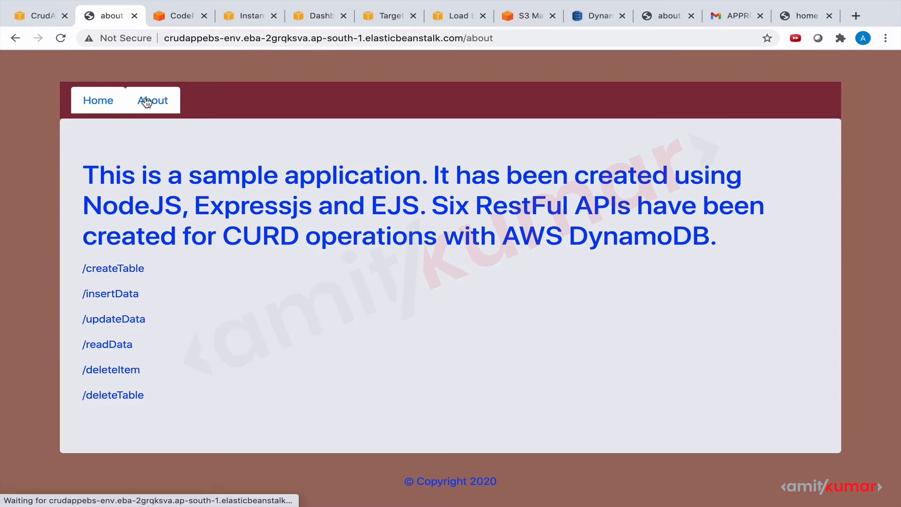
left_click(61, 39)
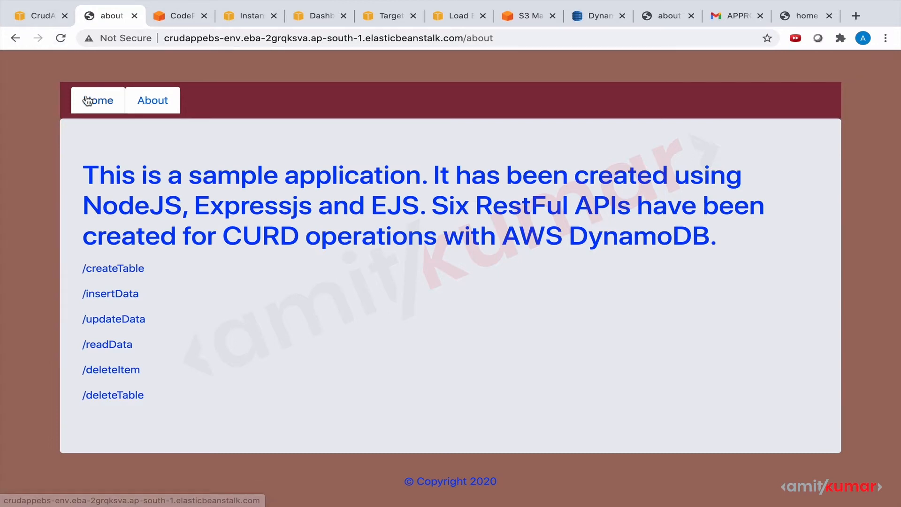
left_click(83, 100)
left_click(59, 39)
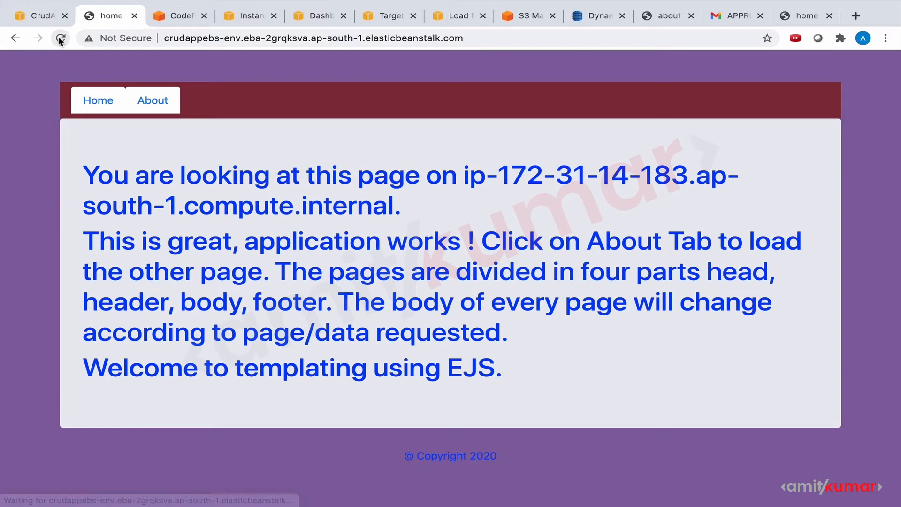
left_click(153, 102)
left_click(61, 39)
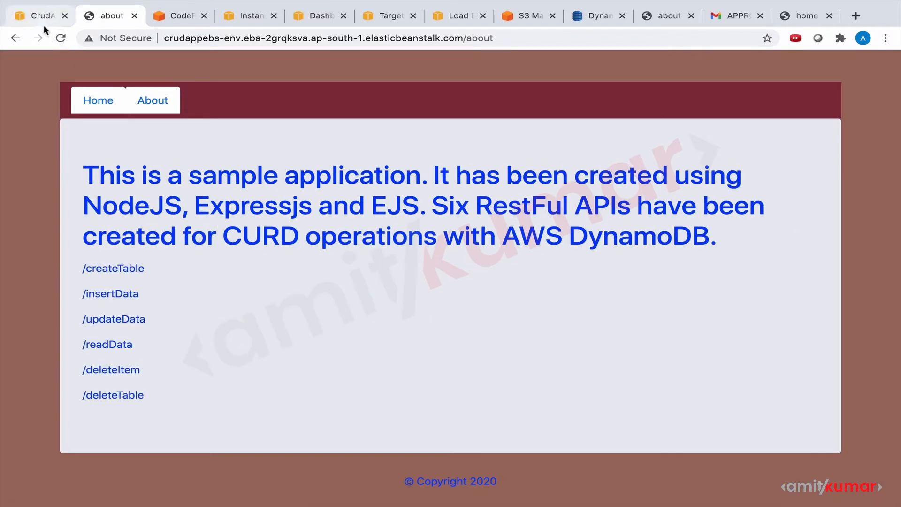
Step: Check the load balancer's Home page and the CrudAppEbs-env environment dashboard in Elastic Beanstalk
left_click(805, 17)
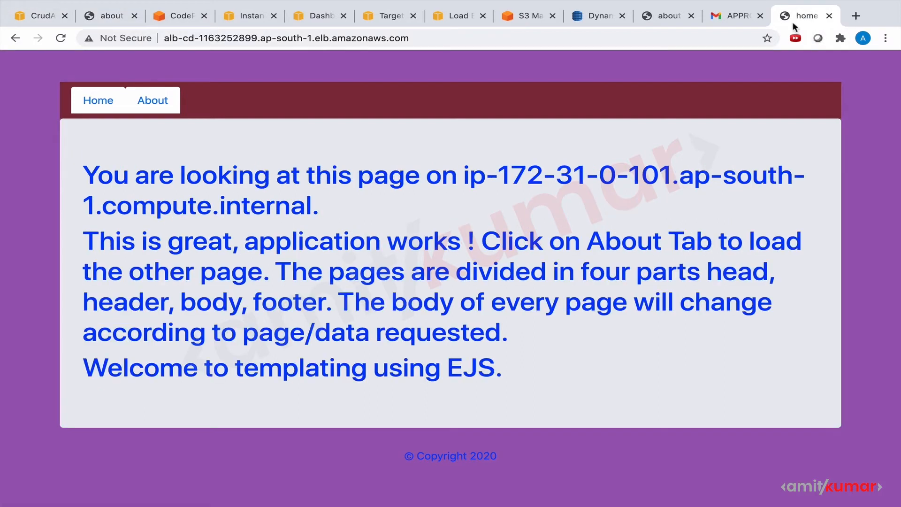
left_click(99, 102)
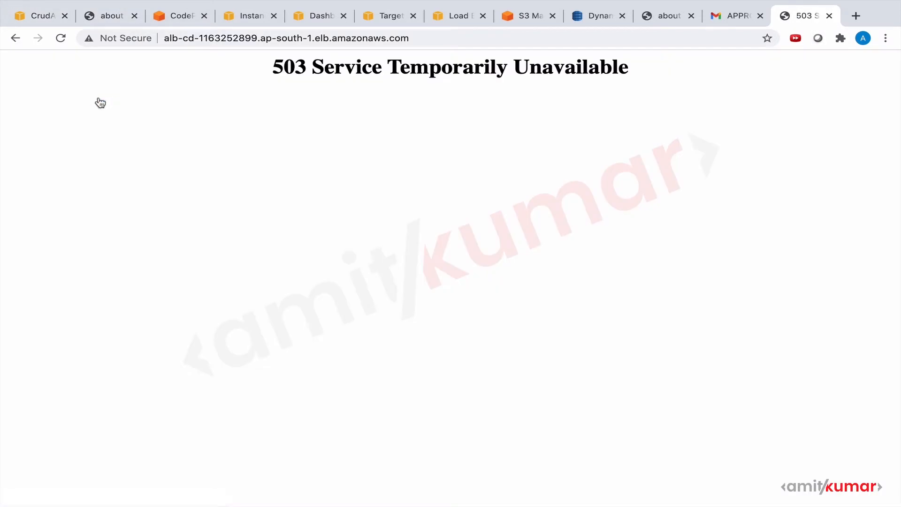
left_click(32, 16)
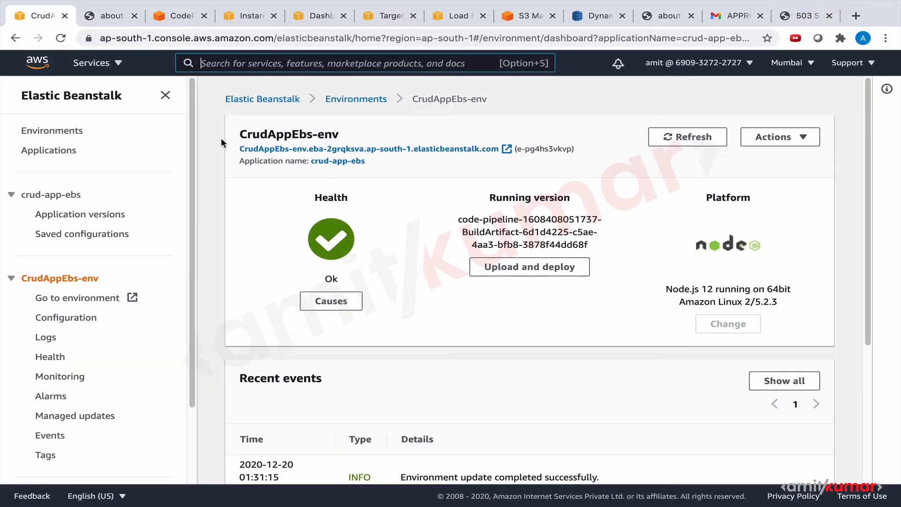
scroll(221, 139, "down", 1)
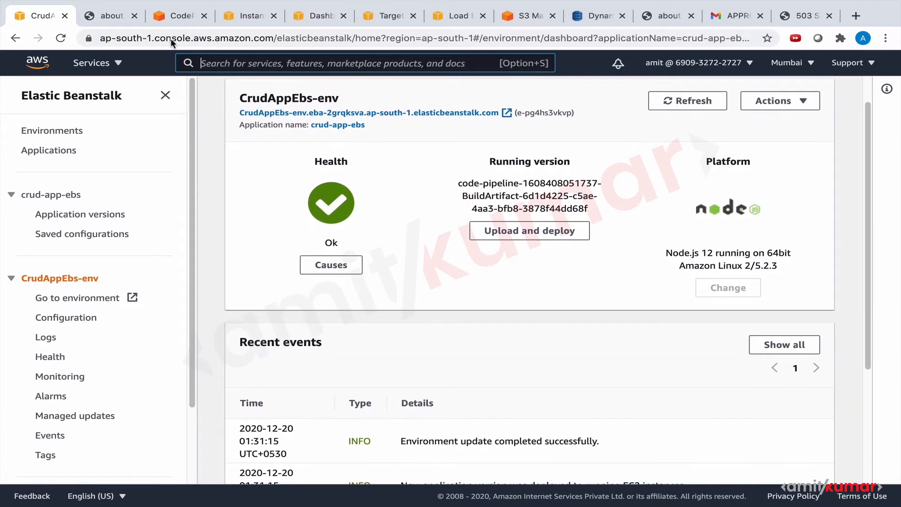
Step: Check the Gmail inbox for pipeline notifications and approve Approval-1 in the cp-ebs pipeline's Pre-prod stage without comments
left_click(179, 16)
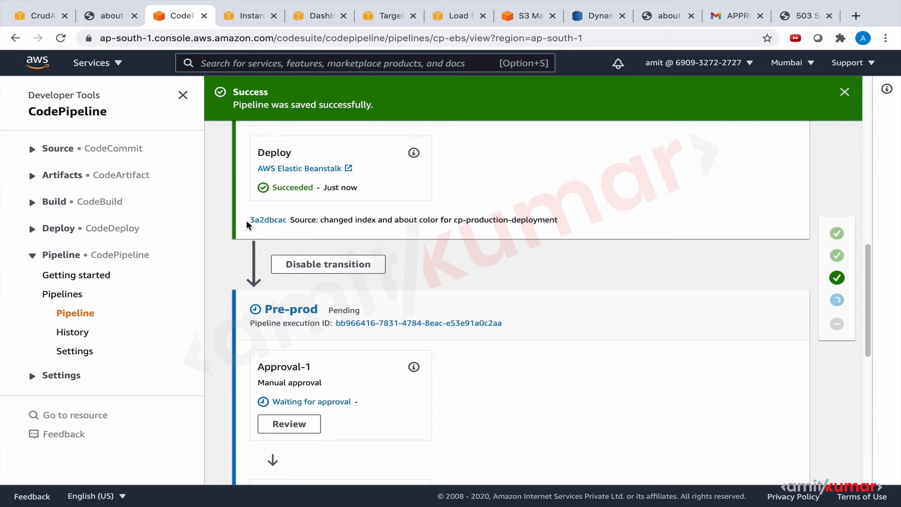
scroll(246, 221, "down", 3)
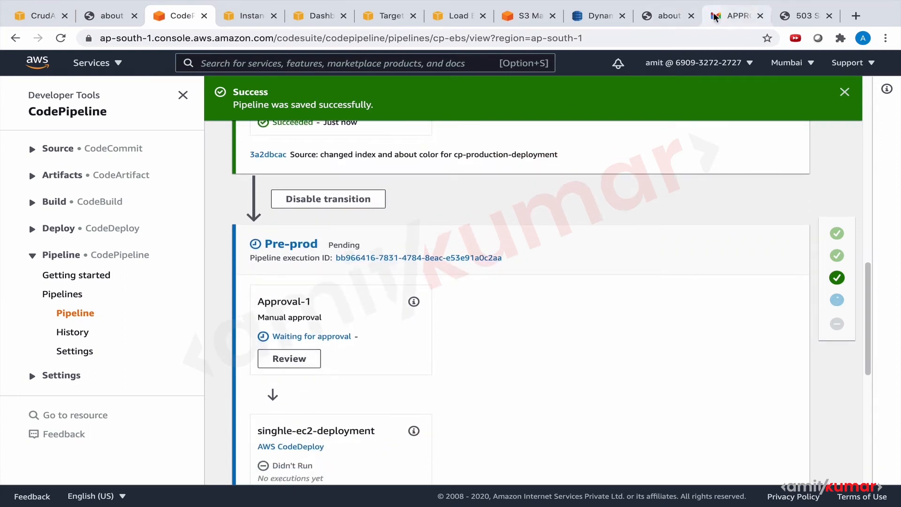
left_click(733, 16)
left_click(52, 152)
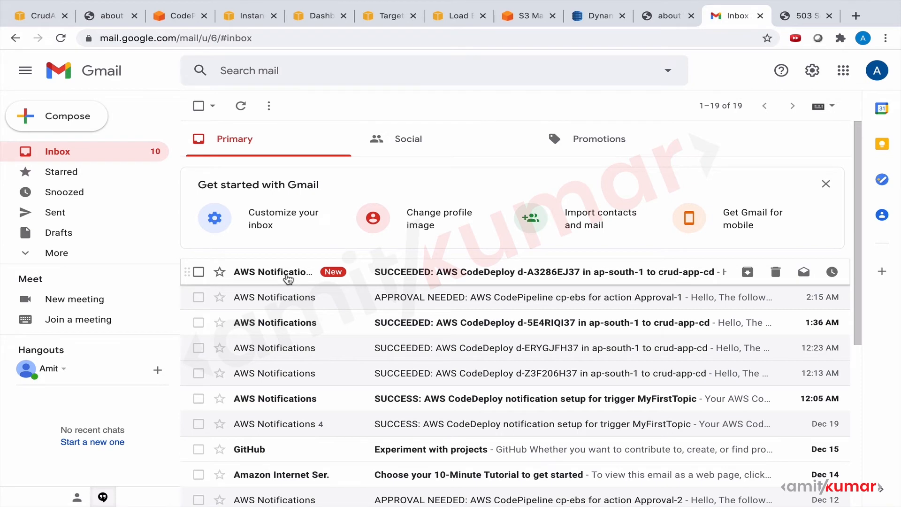
left_click(176, 16)
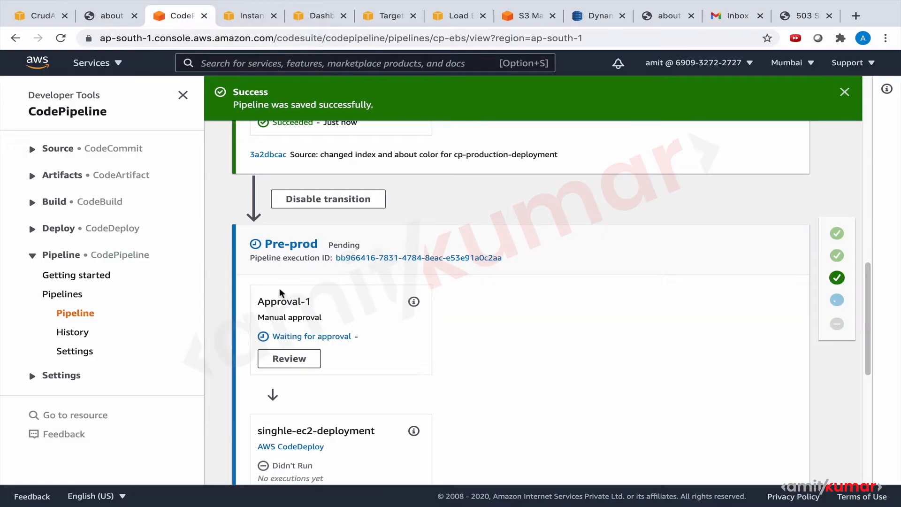
left_click(280, 359)
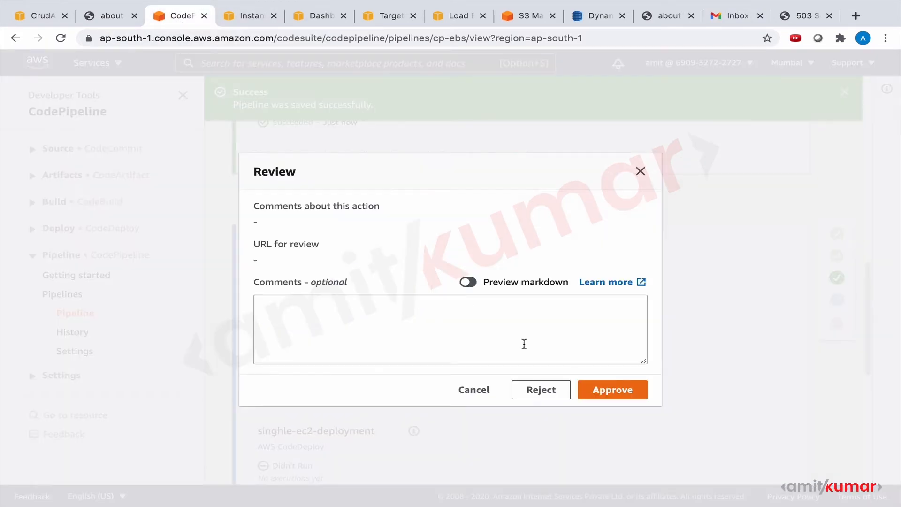
left_click(612, 401)
scroll(613, 401, "down", 5)
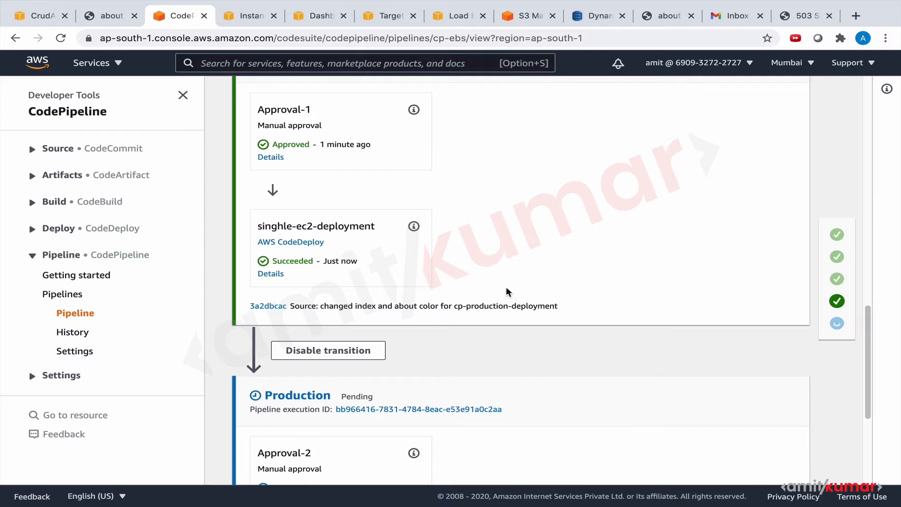
Step: Reload the single EC2 app at 65.0.85.105:8080 and compare its About and Home page colours with the Elastic Beanstalk app
left_click(659, 23)
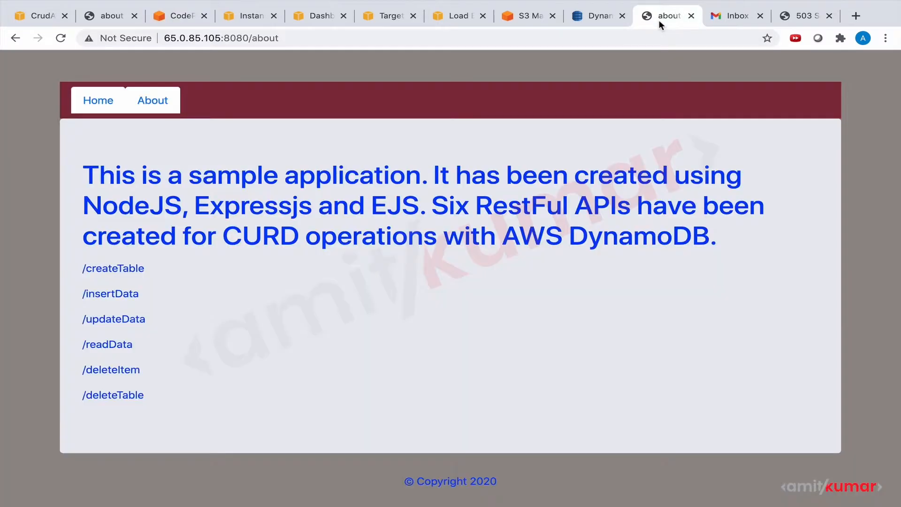
left_click(60, 39)
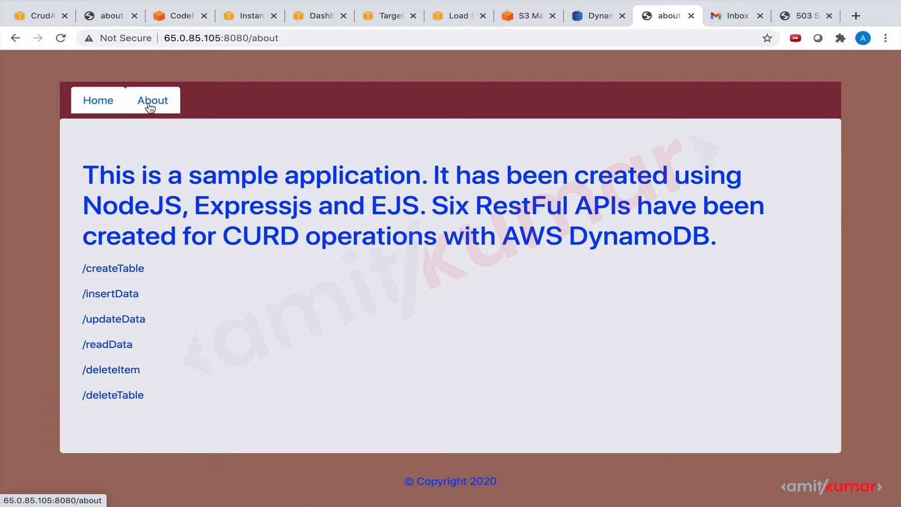
left_click(98, 107)
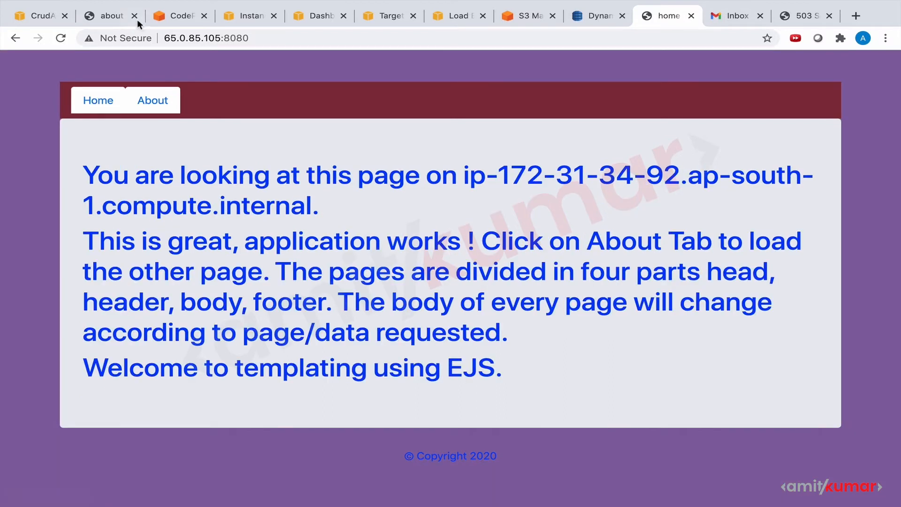
left_click(104, 13)
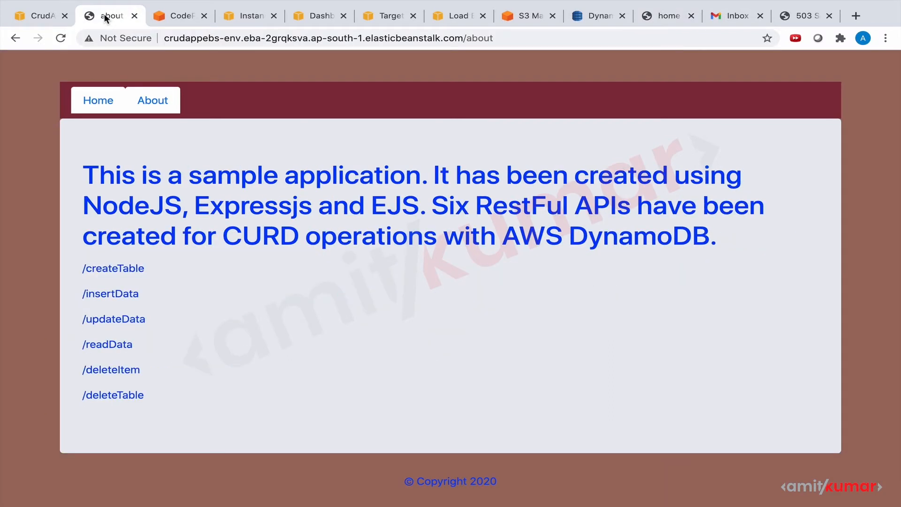
Step: Check the Gmail inbox for the Approval-2 request and approve Approval-2 in the cp-ebs pipeline's Production stage without comments
left_click(182, 16)
scroll(317, 416, "down", 3)
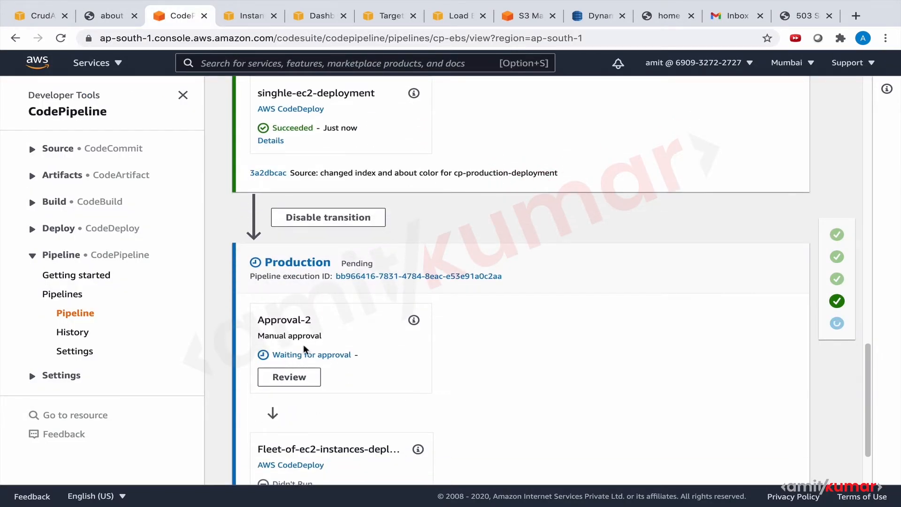
scroll(383, 342, "up", 9)
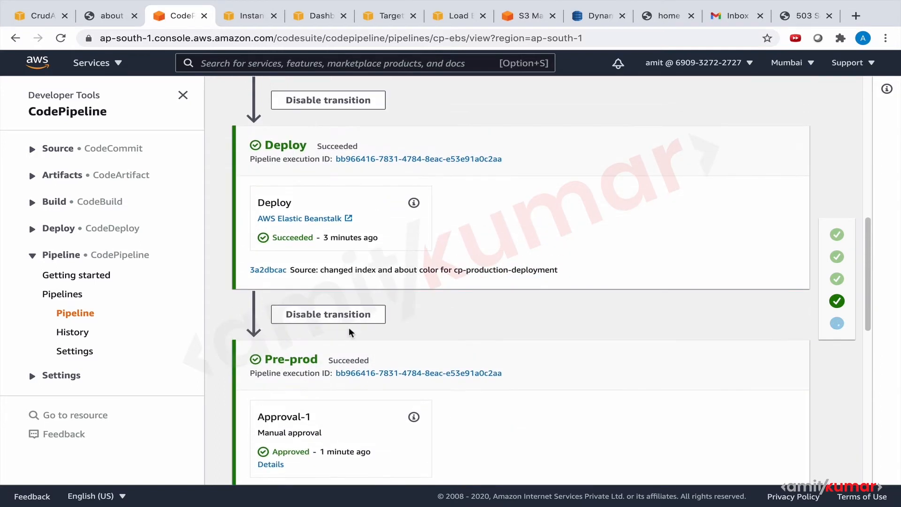
scroll(357, 243, "down", 4)
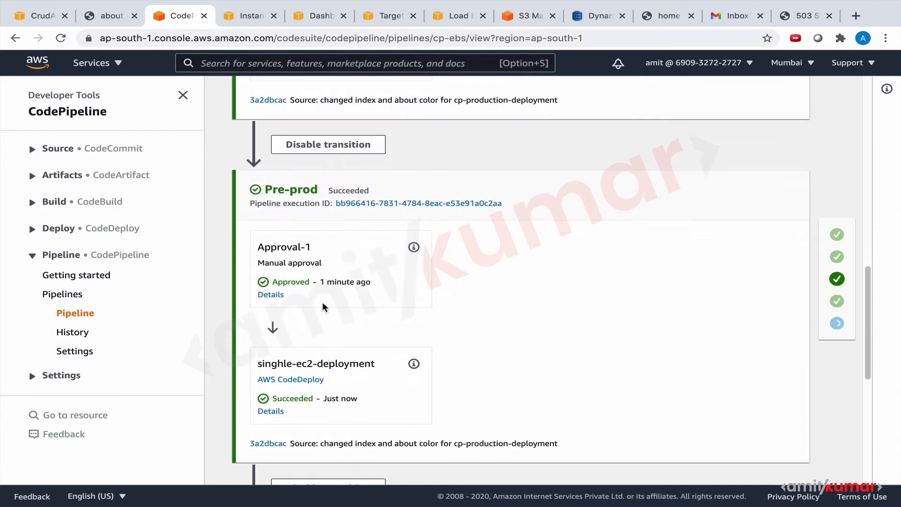
scroll(323, 302, "down", 5)
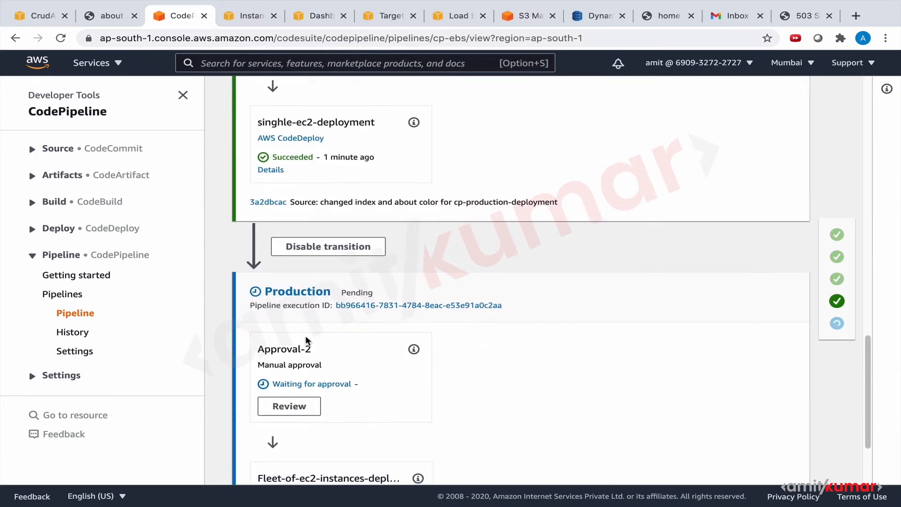
scroll(306, 336, "down", 2)
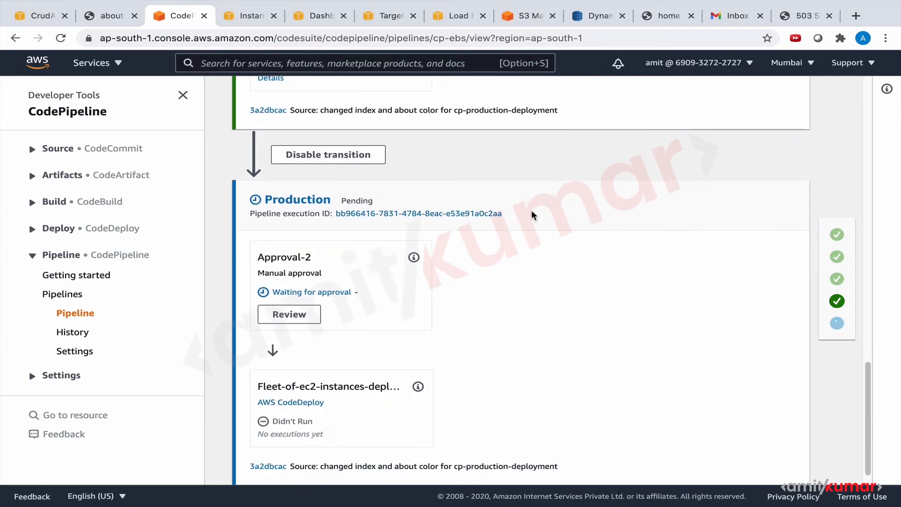
left_click(735, 15)
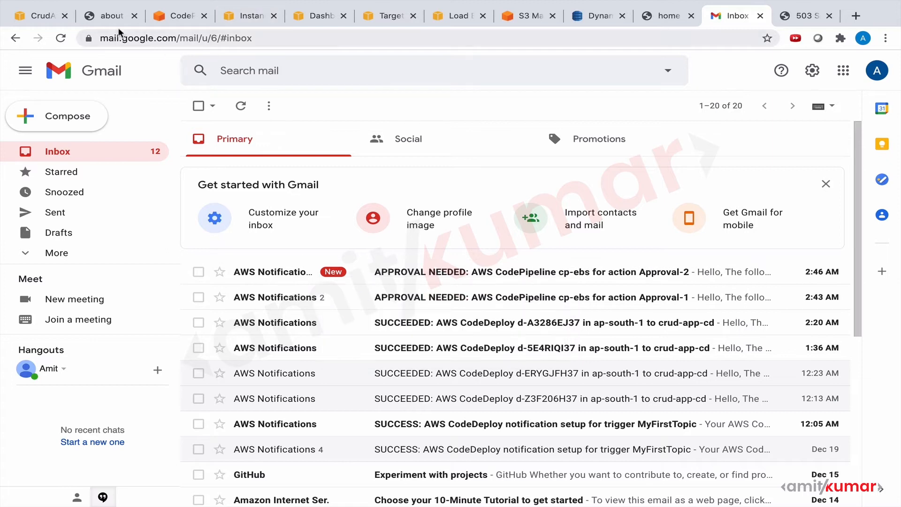
left_click(172, 14)
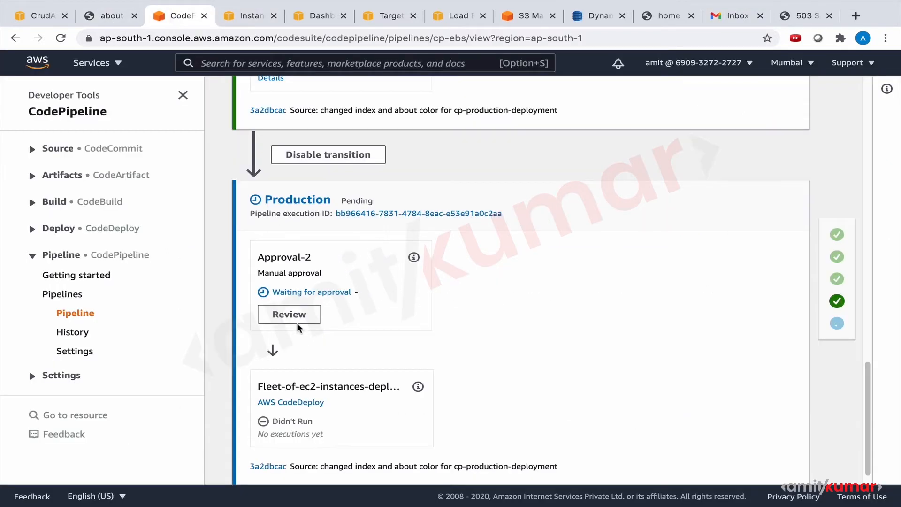
left_click(296, 315)
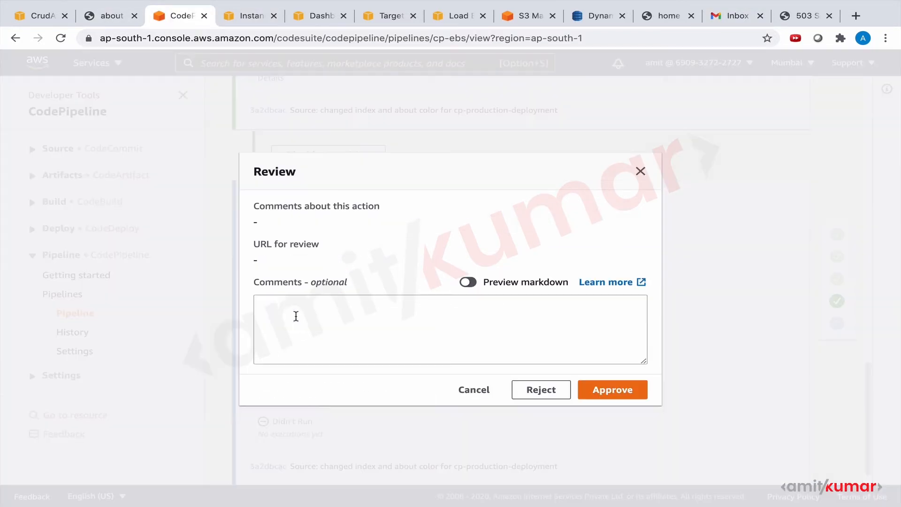
left_click(606, 396)
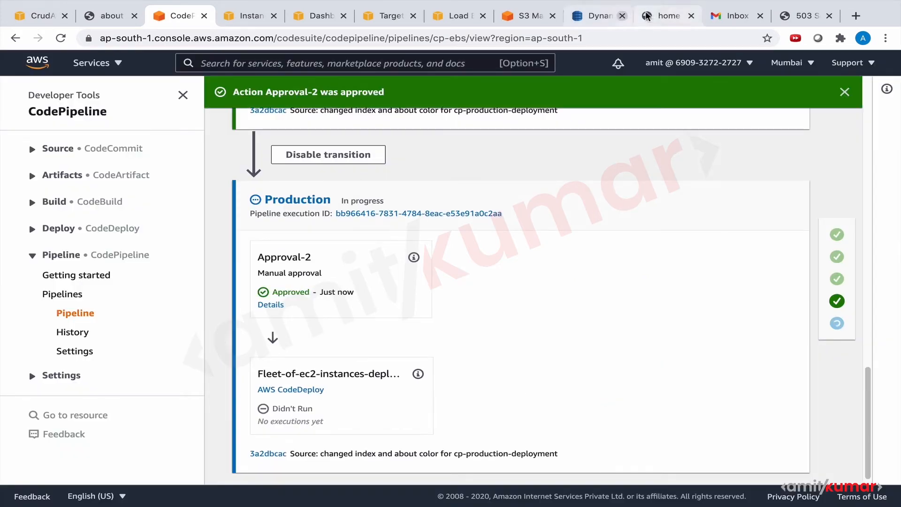
Step: Read the execution details of the Production stage's fleet-of-EC2-instances deployment action, and close them
scroll(421, 314, "down", 1)
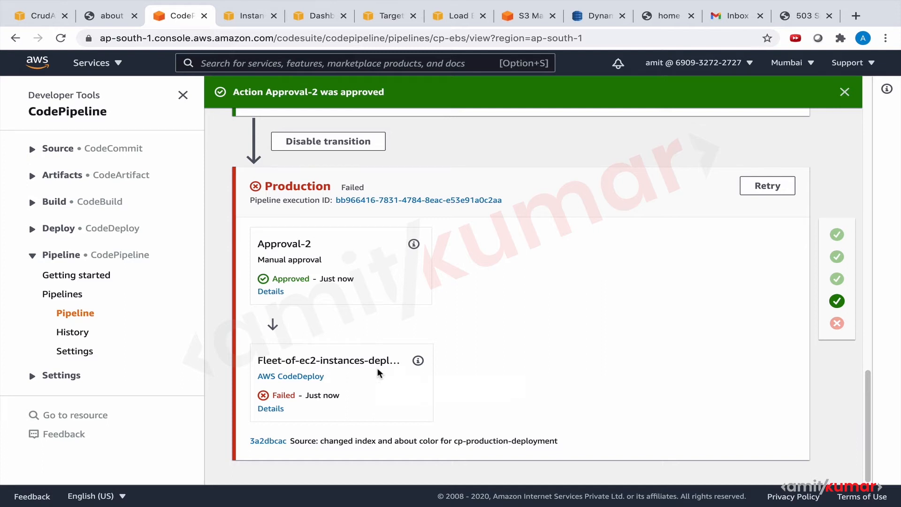
left_click(272, 409)
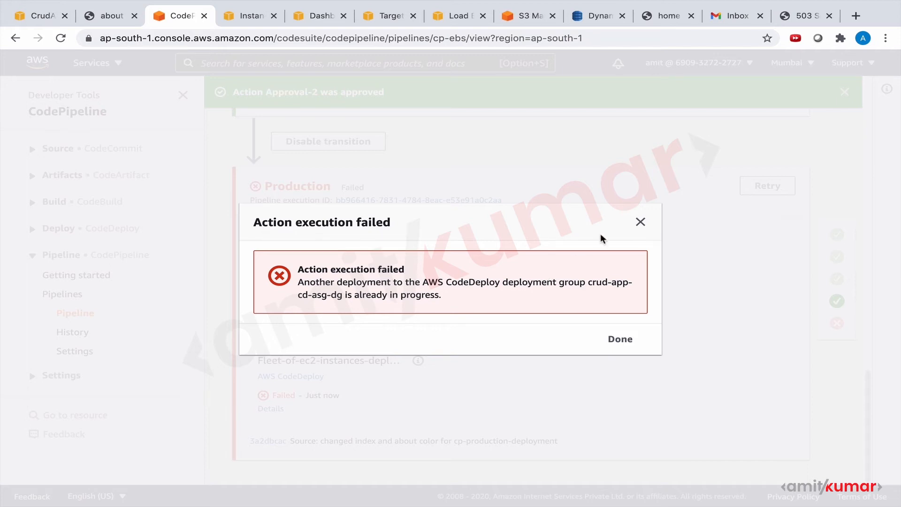
left_click(649, 219)
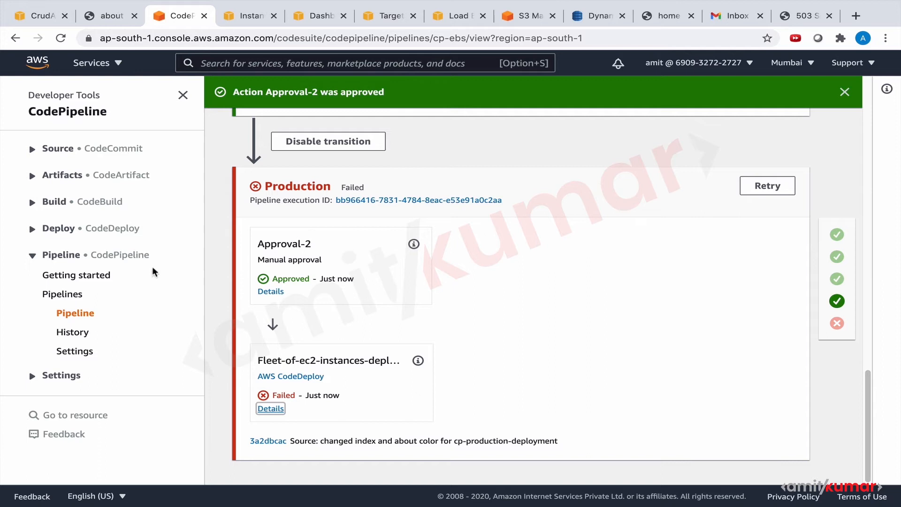
Step: Open the CodeDeploy deployment history in a new browser tab and switch to it
left_click(31, 230)
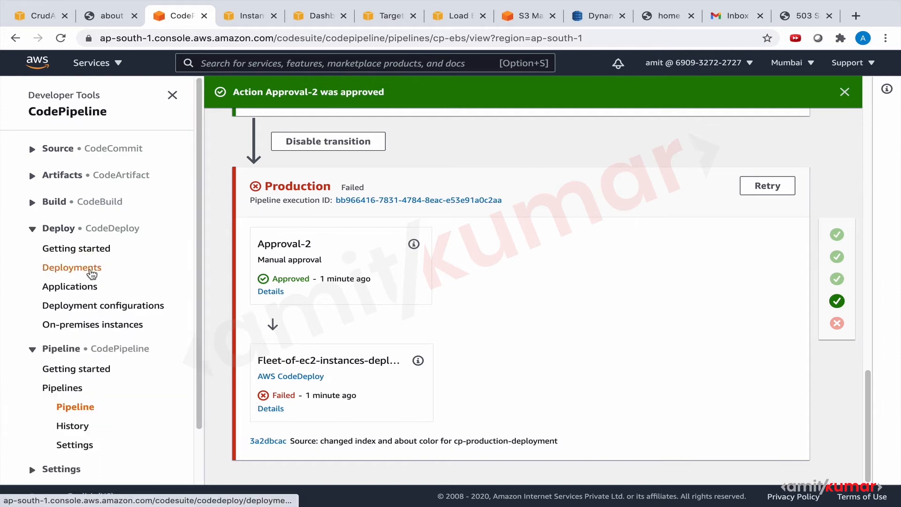
left_click(71, 266, "super")
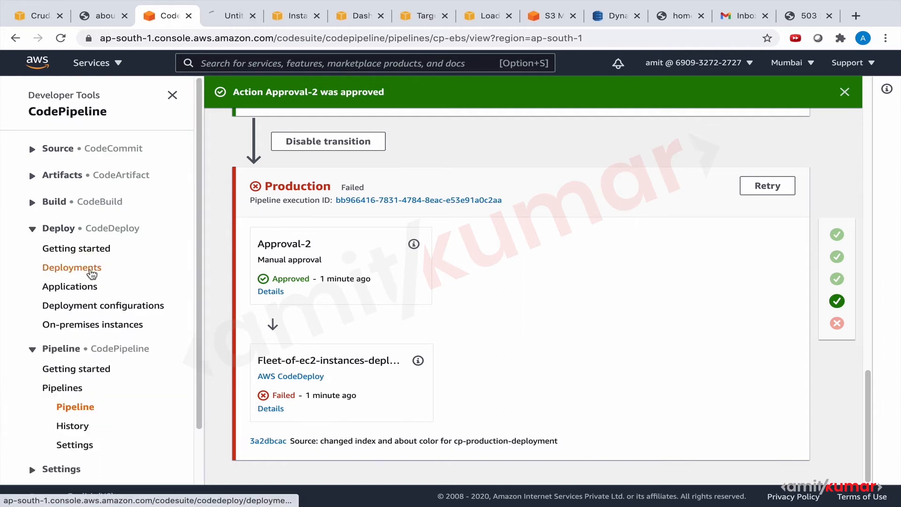
left_click(230, 19)
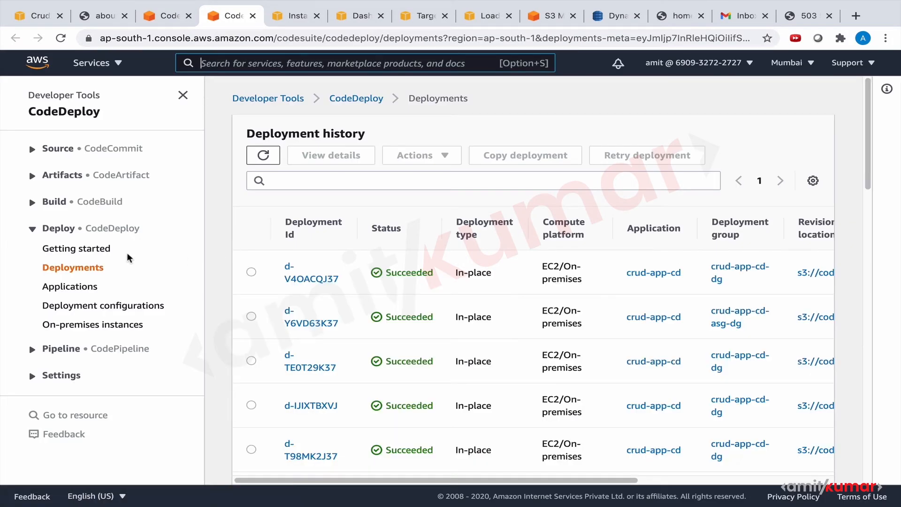
Step: Reload the CodeDeploy deployment history and look through the listed deployments for the failed fleet deployment
left_click(96, 268)
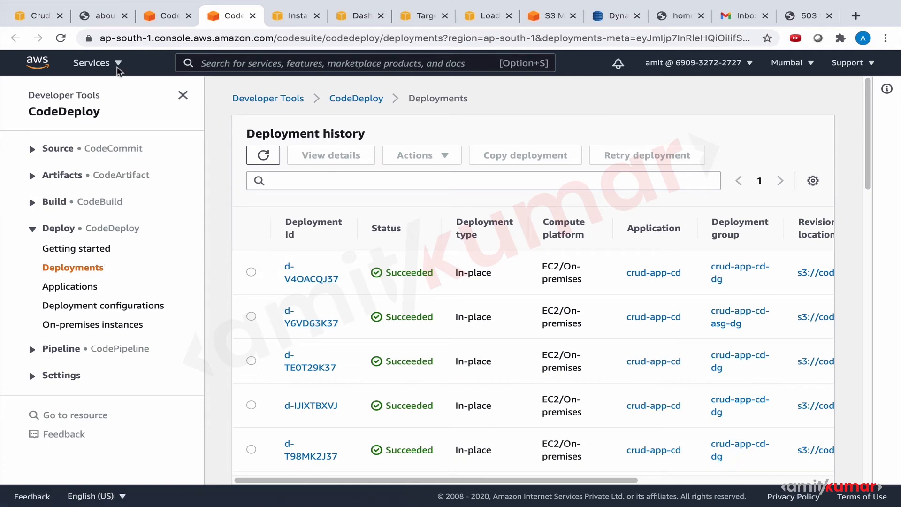
left_click(60, 38)
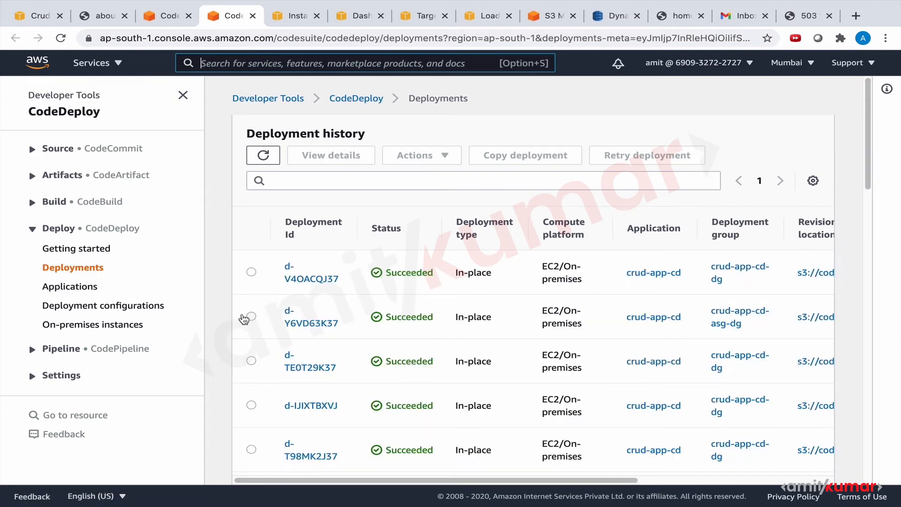
scroll(244, 316, "down", 10)
scroll(243, 319, "up", 10)
scroll(244, 319, "down", 10)
scroll(244, 319, "up", 10)
Step: Check the cp-ebs Production stage, and reload the load balancer app's Home page several times to see which instance serves it
left_click(162, 16)
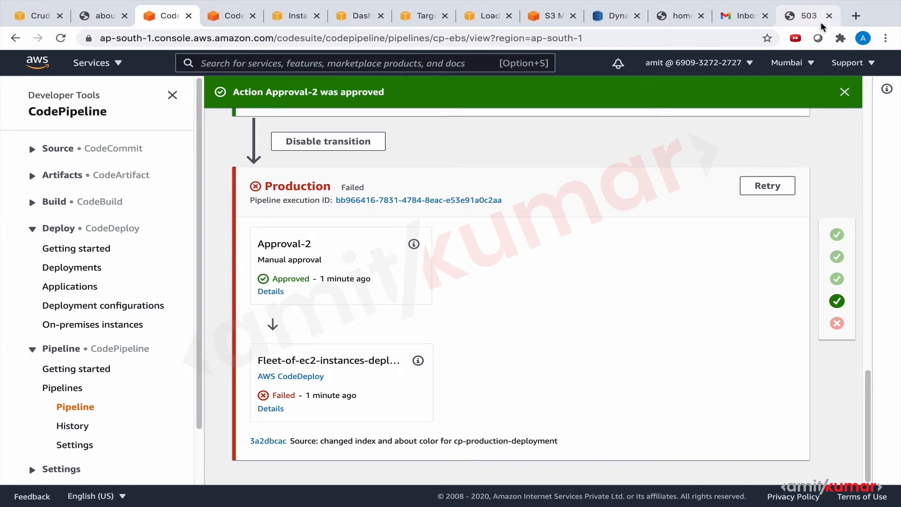
left_click(806, 16)
left_click(61, 38)
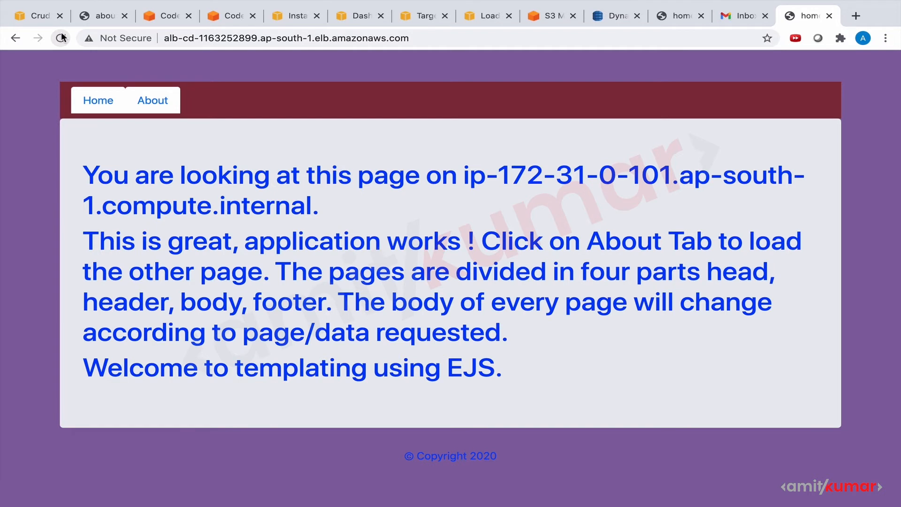
left_click(62, 37)
left_click(62, 37)
left_click(62, 37)
left_click(62, 37)
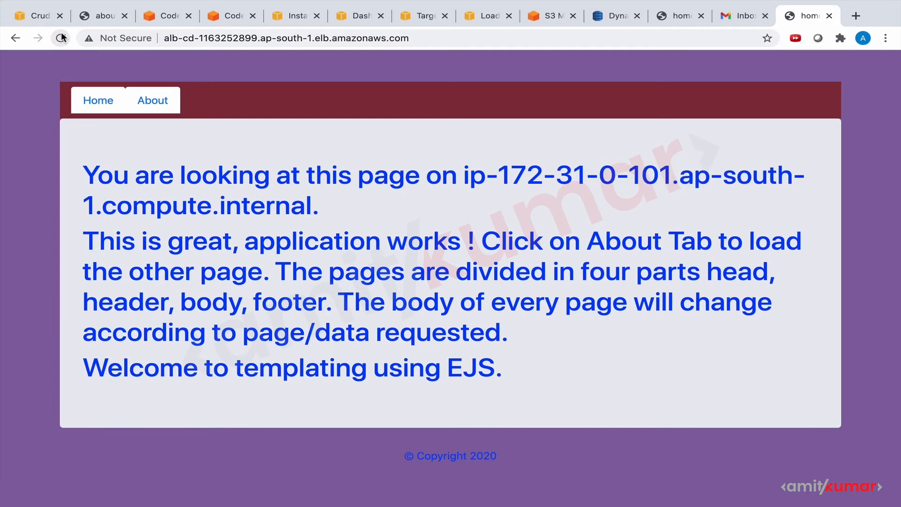
Step: Compare the Home and About page colours of the Elastic Beanstalk app with those of the load balancer app
left_click(103, 16)
left_click(62, 38)
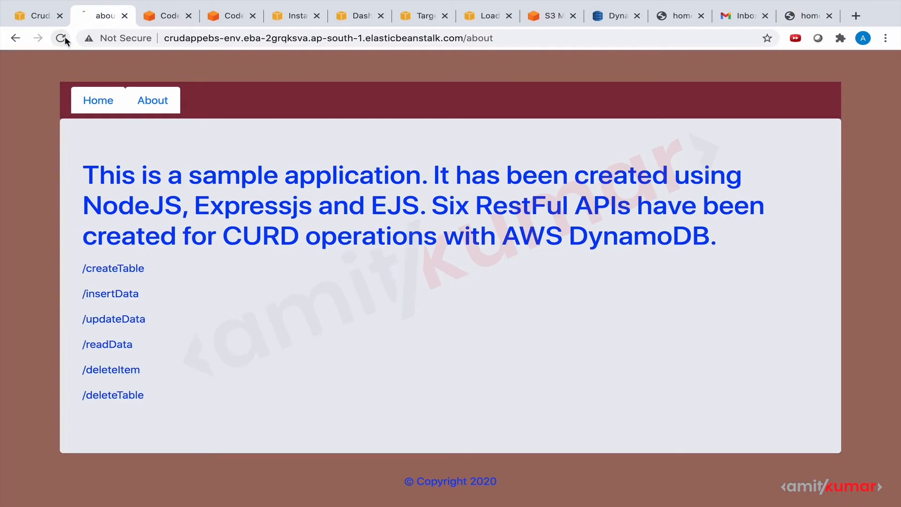
left_click(97, 107)
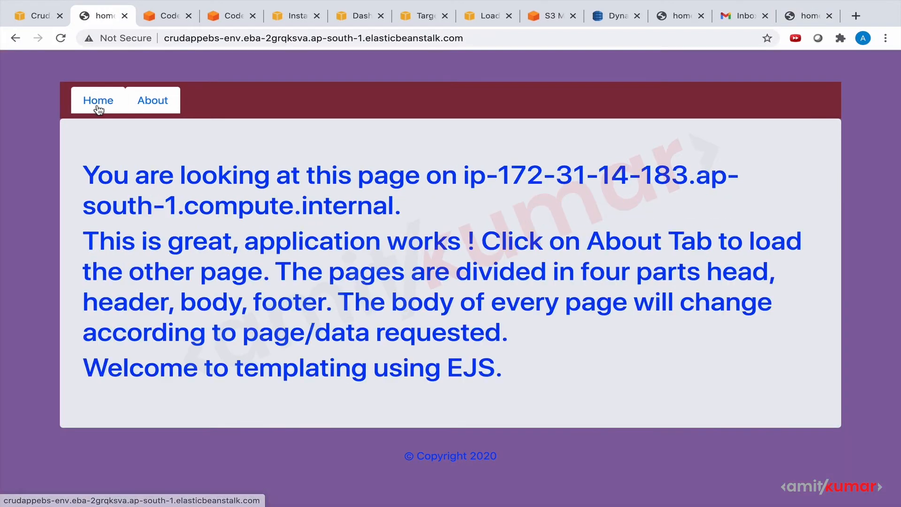
left_click(58, 39)
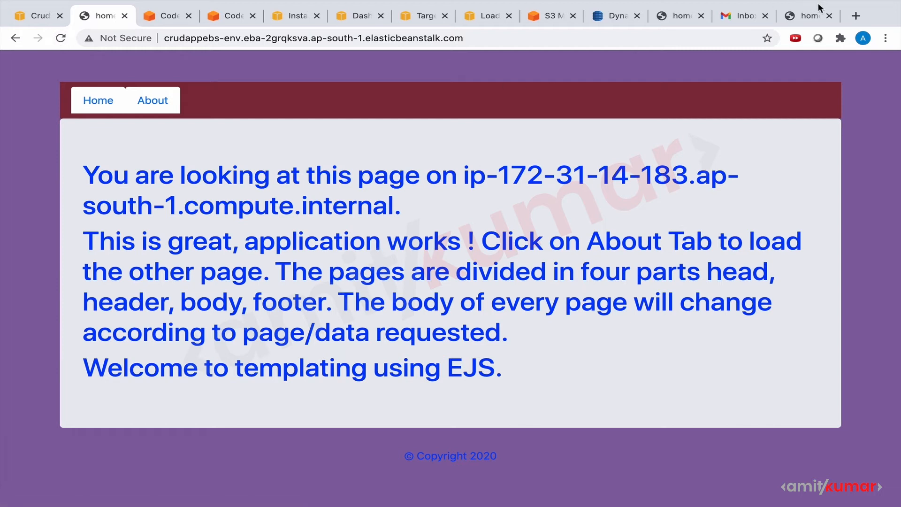
left_click(806, 17)
left_click(93, 108)
left_click(151, 104)
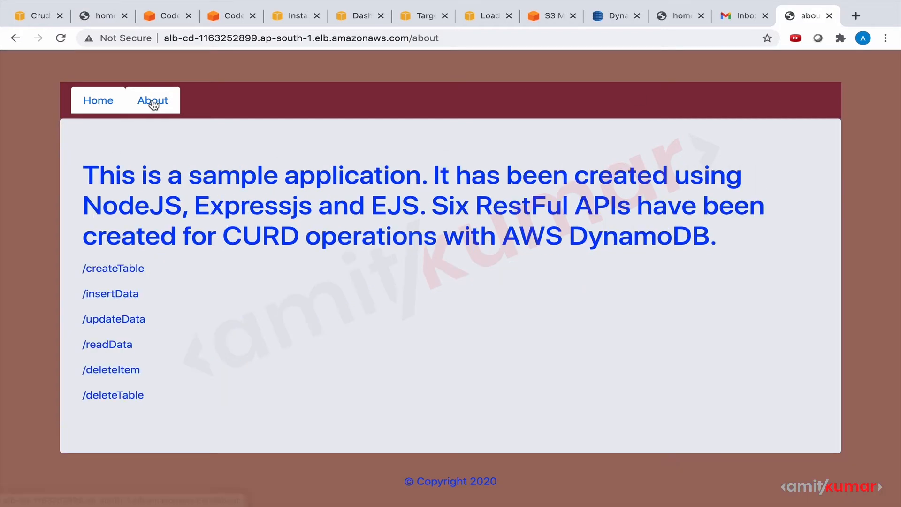
Step: Retry the failed Production stage of the cp-ebs pipeline and dismiss the notifications
left_click(165, 14)
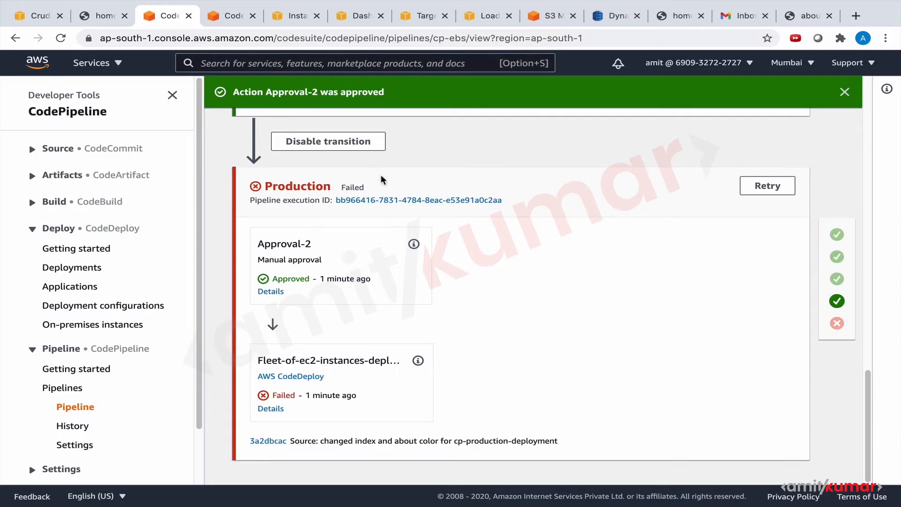
left_click(768, 186)
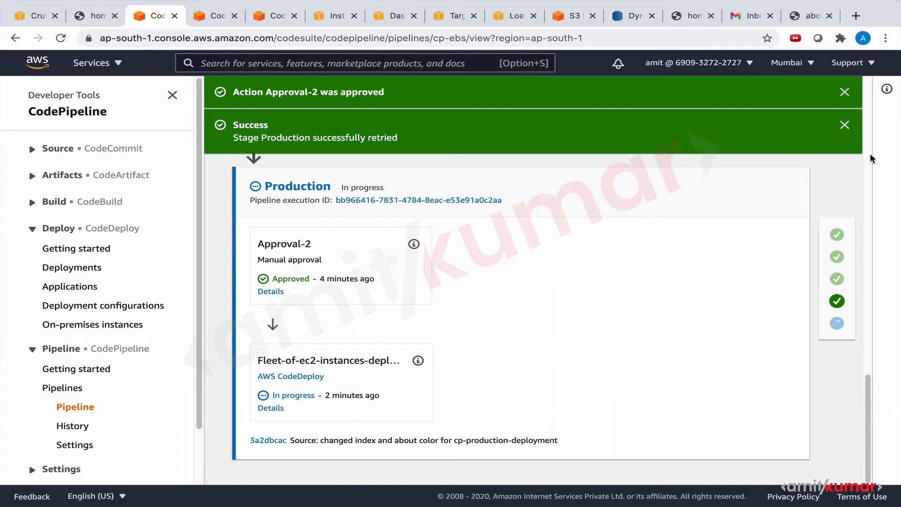
left_click(845, 124)
left_click(845, 92)
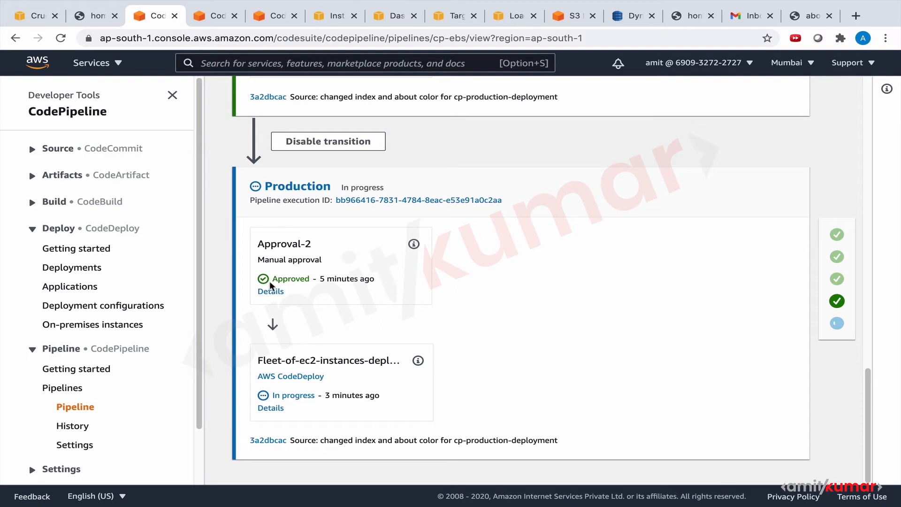
Step: Open the cp-crud-asg-alb pipeline in the other CodePipeline browser tab and look through its stages down to Deploy
left_click(217, 17)
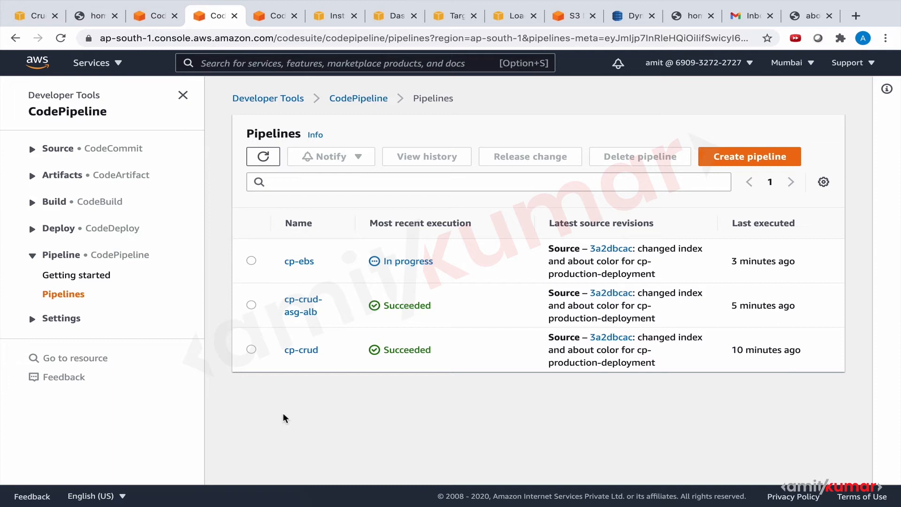
left_click(298, 311)
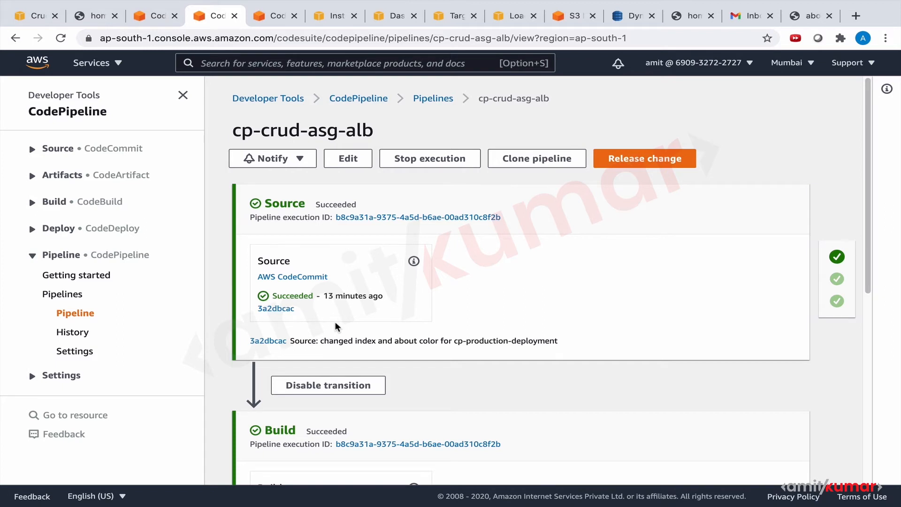
scroll(335, 322, "down", 8)
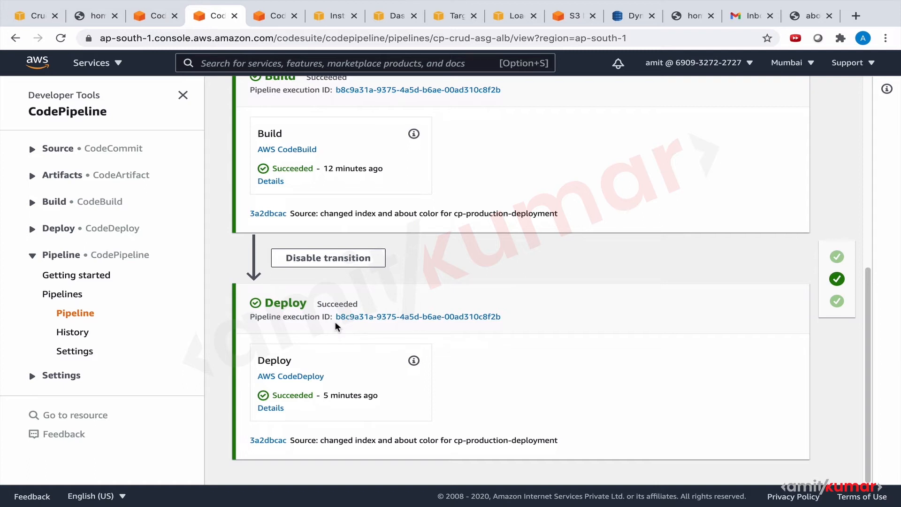
Step: Compare the stages and execution times of the cp-ebs pipeline with those of the cp-crud-asg-alb pipeline
left_click(151, 17)
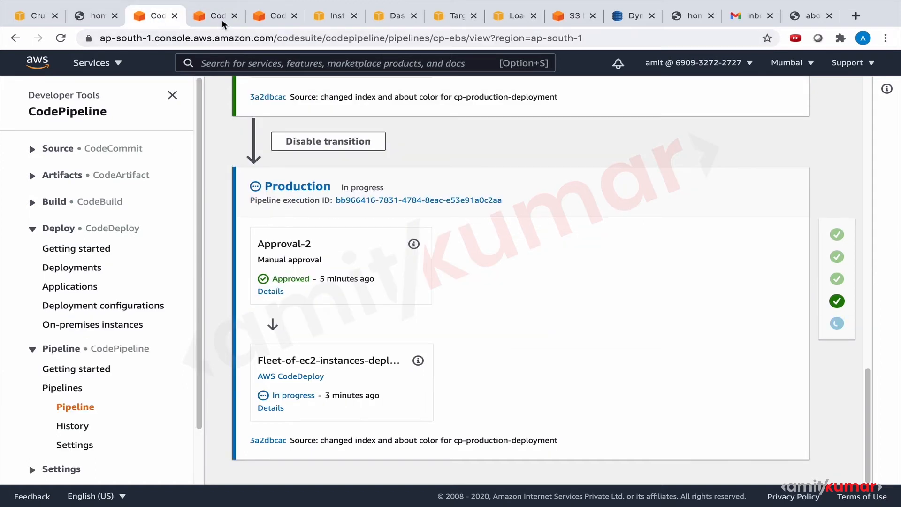
scroll(466, 219, "up", 20)
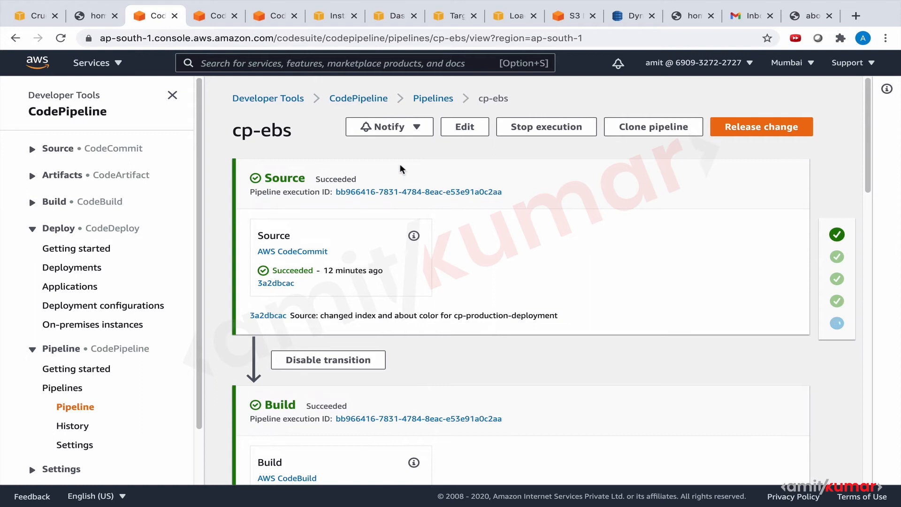
left_click(213, 17)
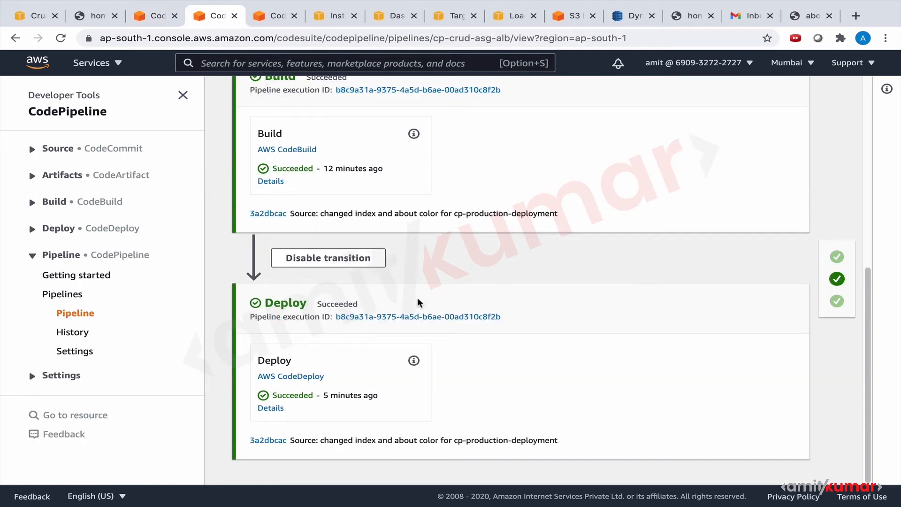
scroll(418, 300, "up", 8)
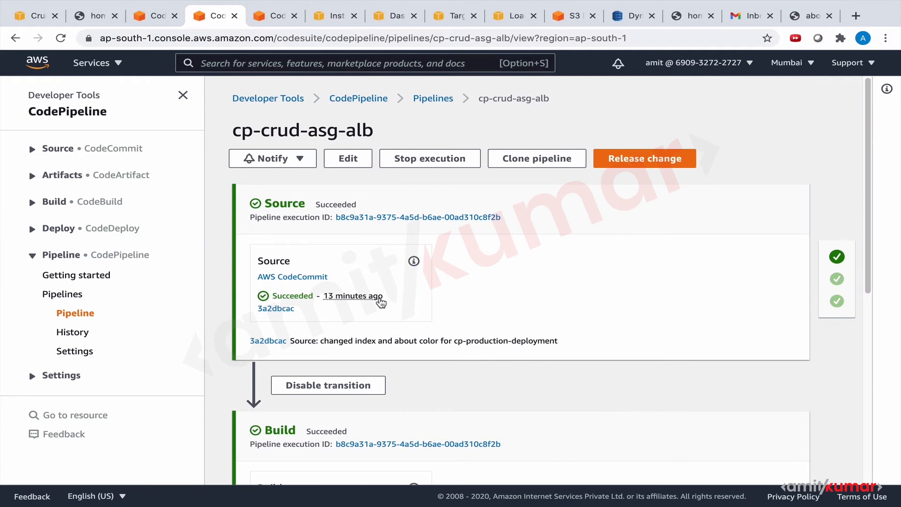
scroll(380, 303, "down", 8)
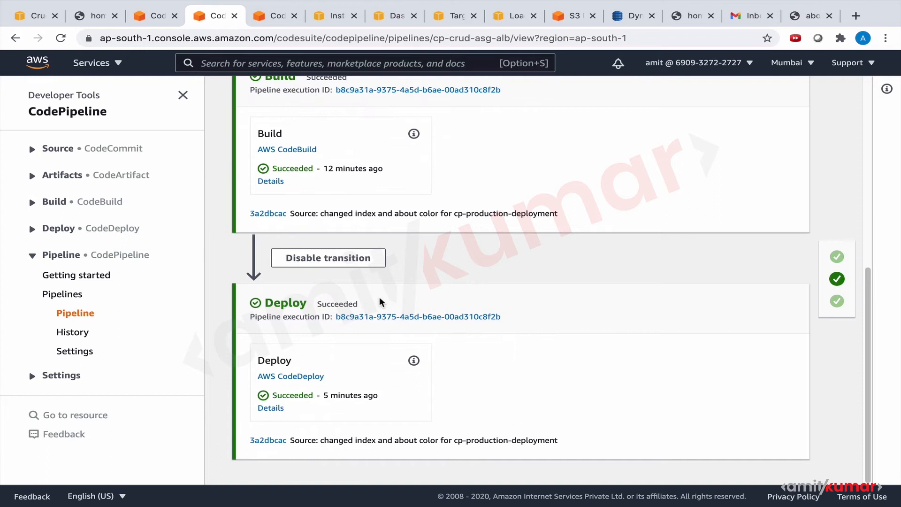
left_click(157, 16)
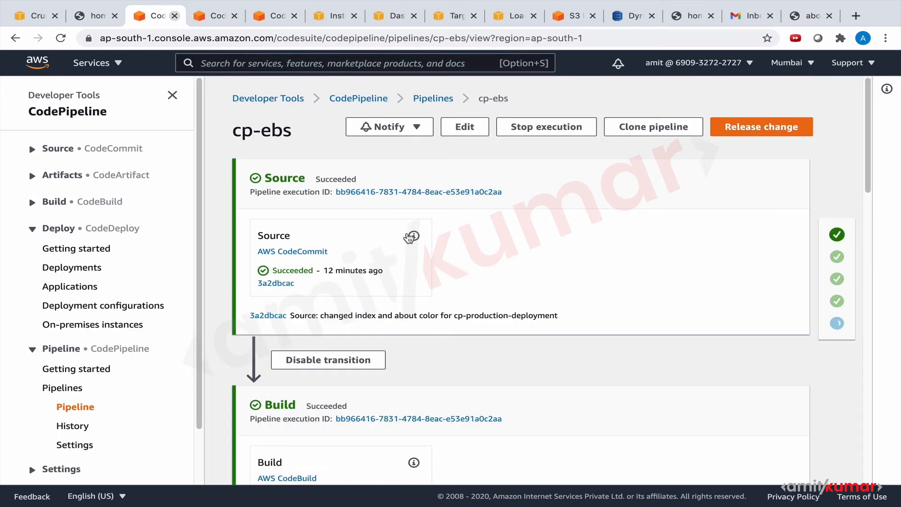
scroll(410, 238, "down", 10)
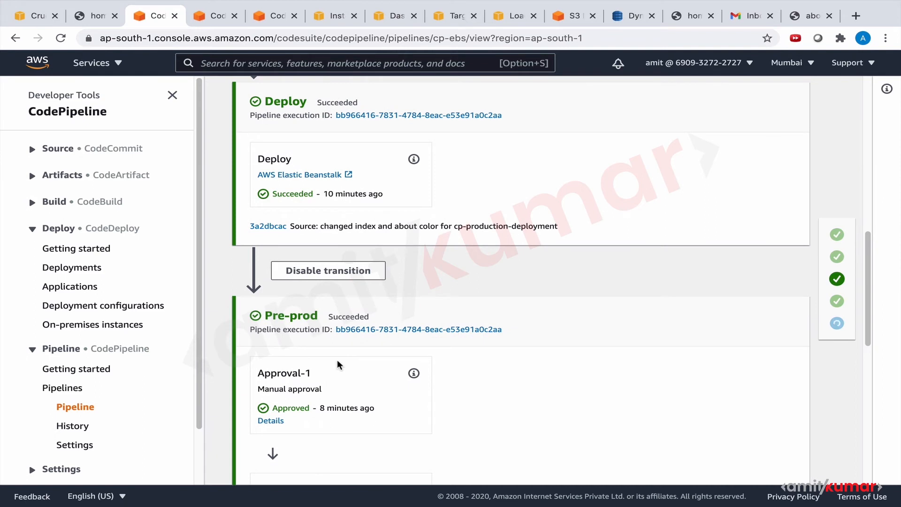
key("ctrl+Tab")
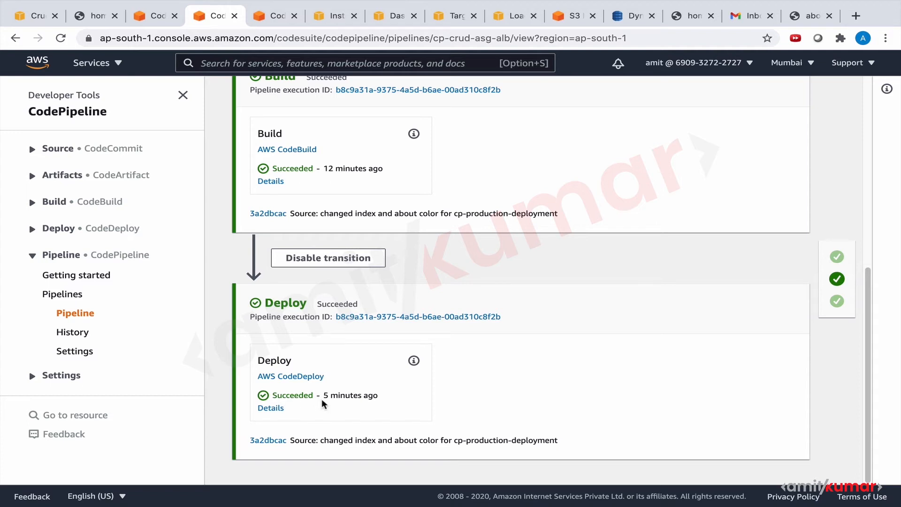
scroll(322, 399, "up", 8)
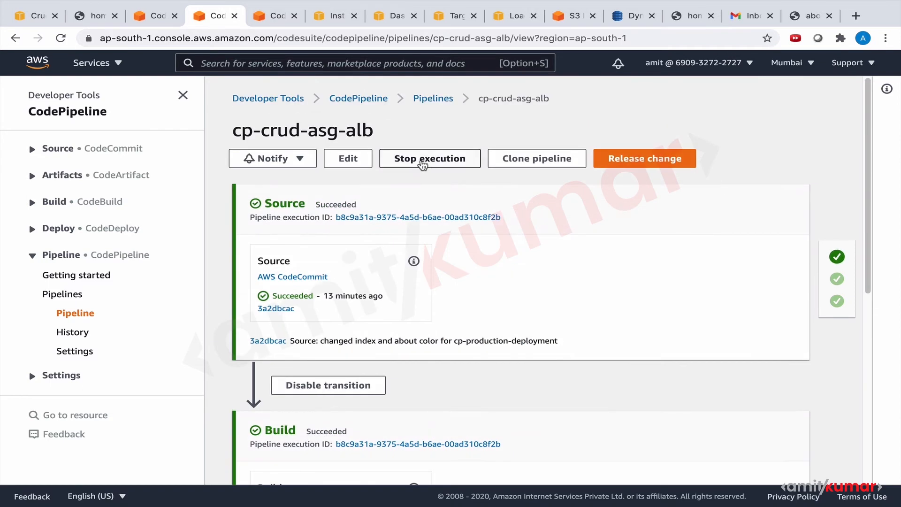
scroll(383, 370, "down", 8)
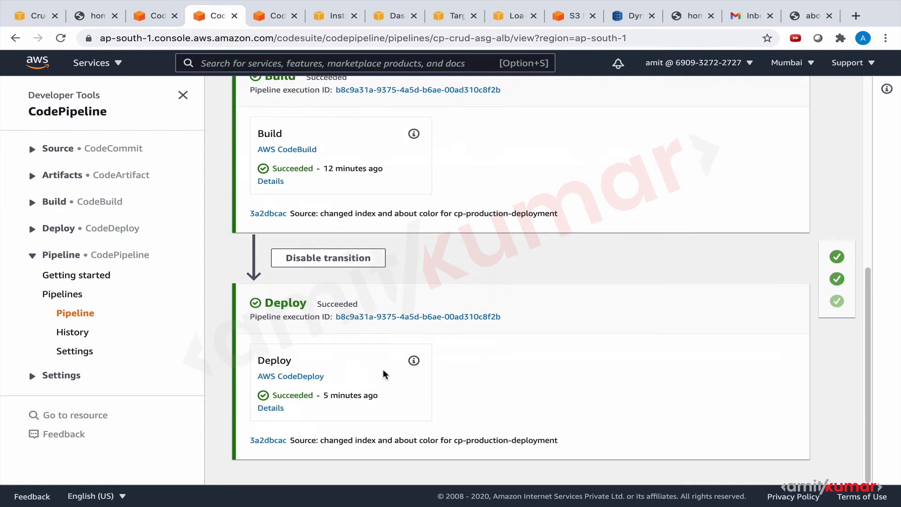
left_click(151, 16)
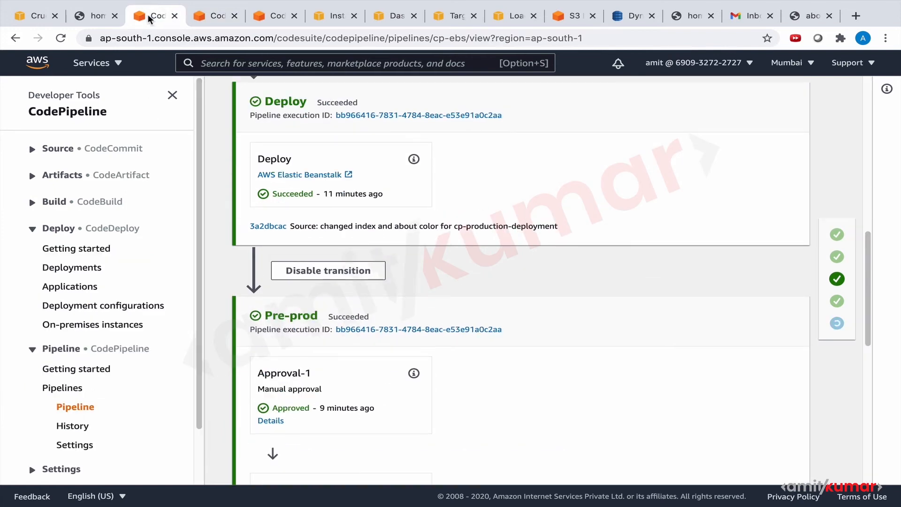
scroll(341, 311, "down", 10)
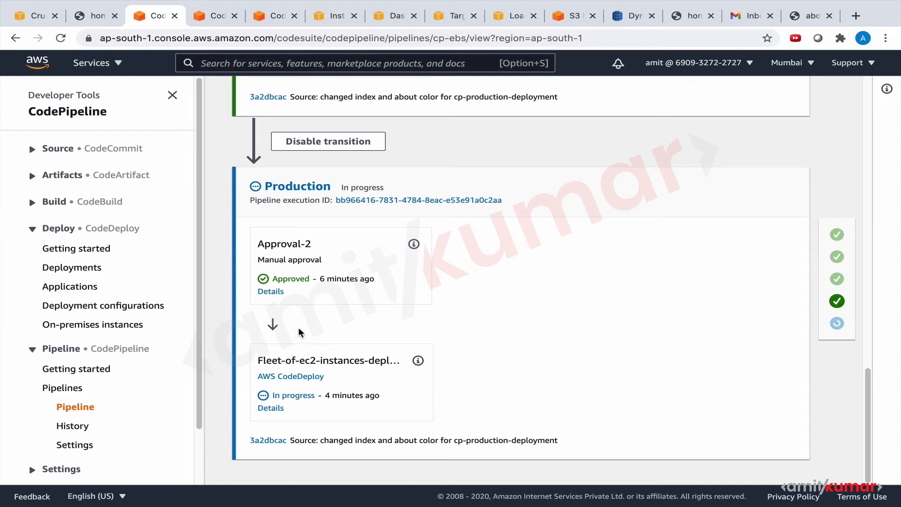
Step: Delete the cp-crud-asg-alb pipeline, confirming with "delete" and marking that no resource updates are needed for the source action change
left_click(217, 15)
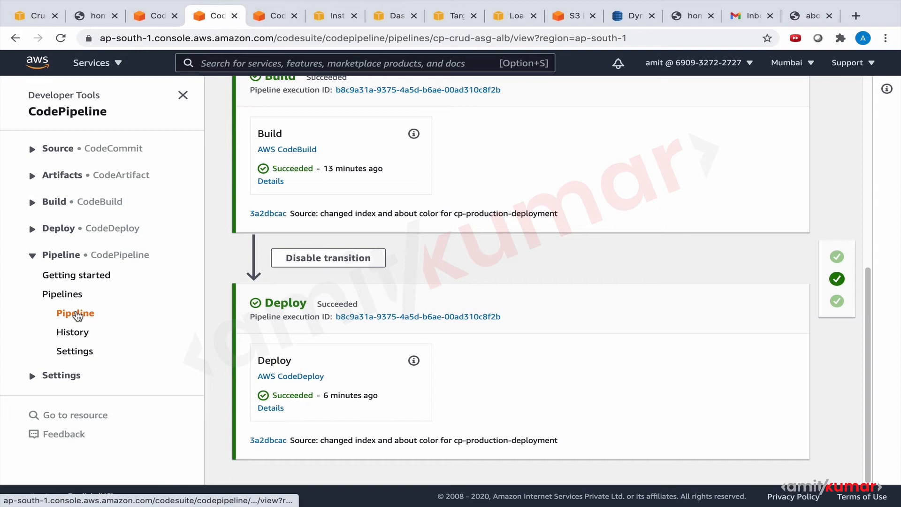
left_click(68, 295)
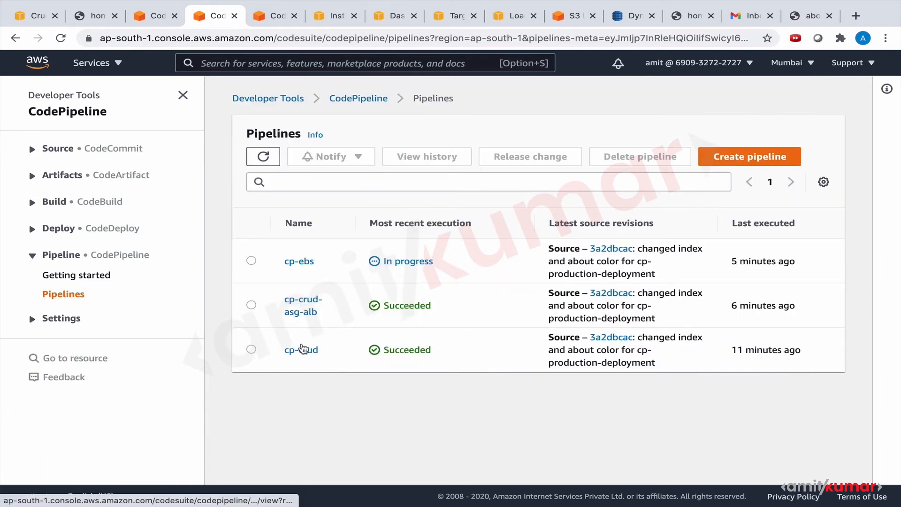
left_click(251, 305)
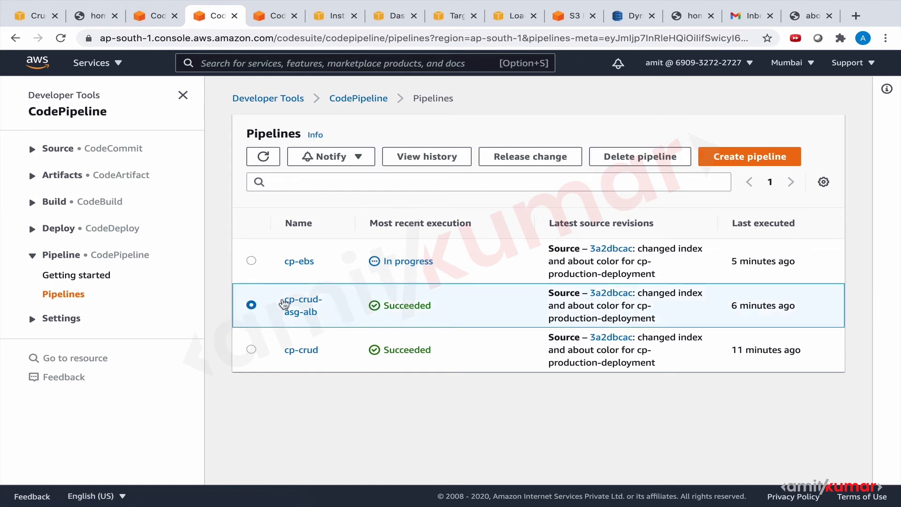
left_click(637, 160)
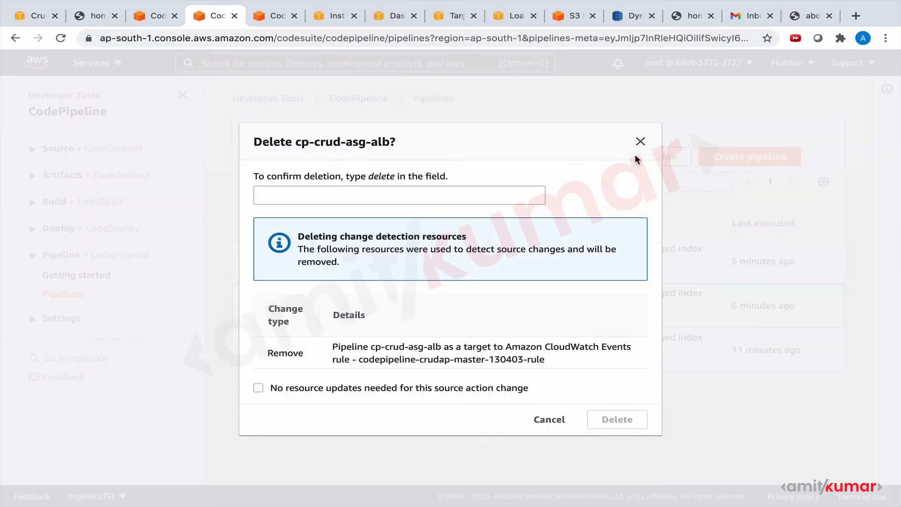
double_click(380, 176)
key("super+c")
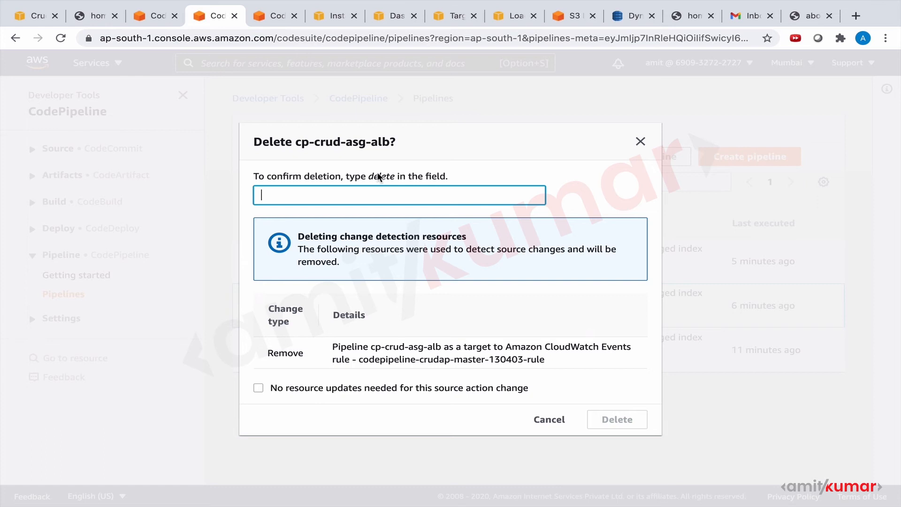
left_click(393, 193)
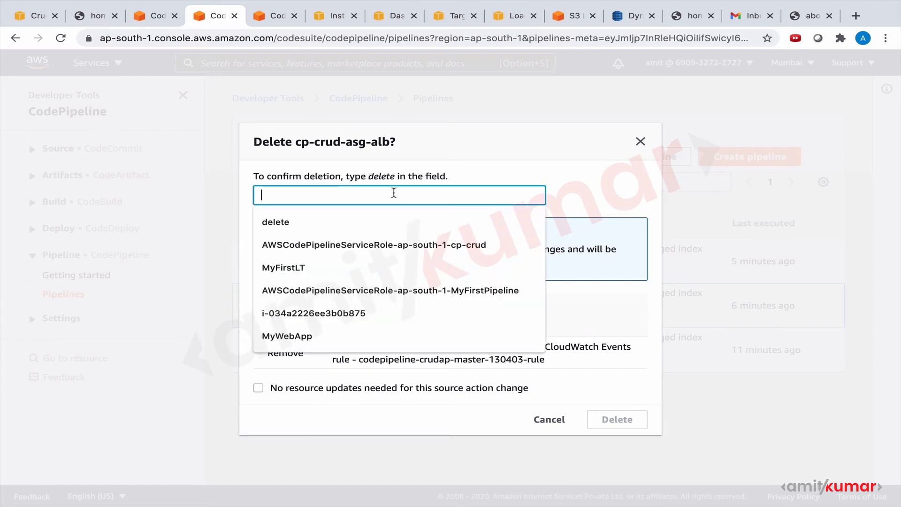
key("super+v")
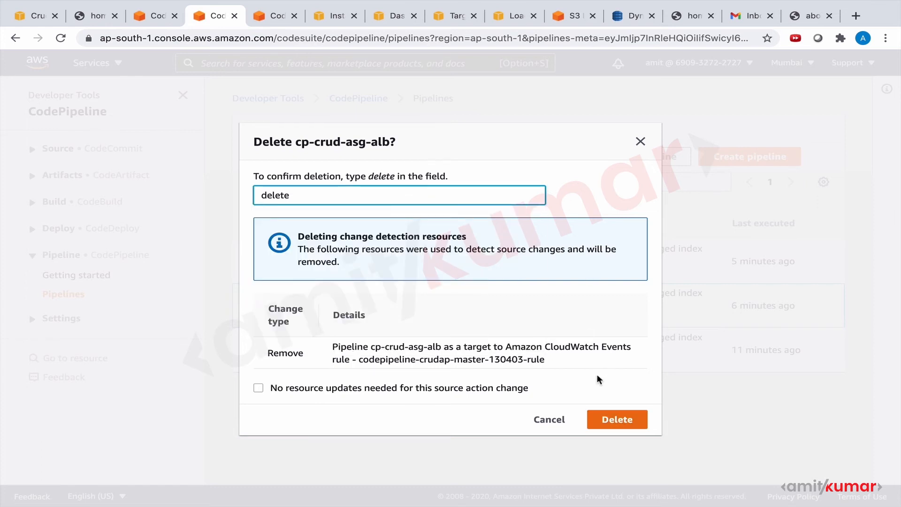
left_click(431, 393)
left_click(615, 421)
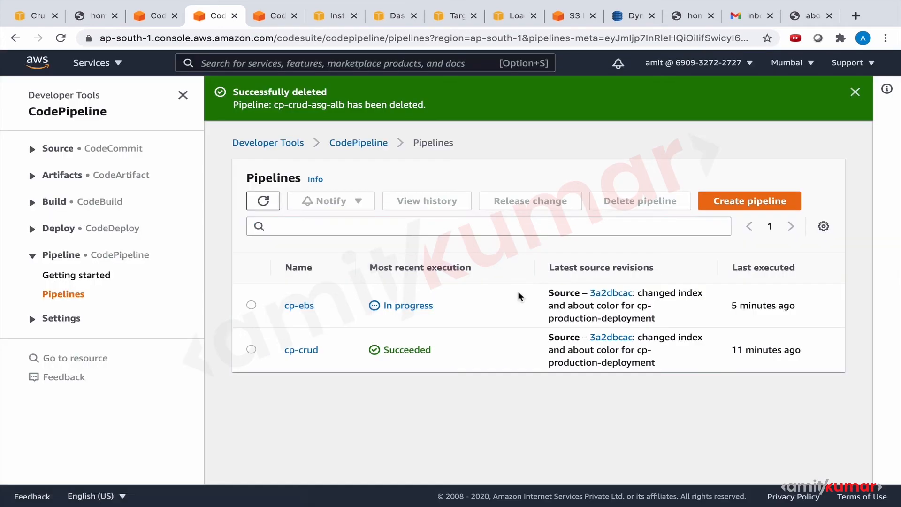
Step: Delete the cp-crud pipeline, confirming the deletion with "delete"
left_click(252, 349)
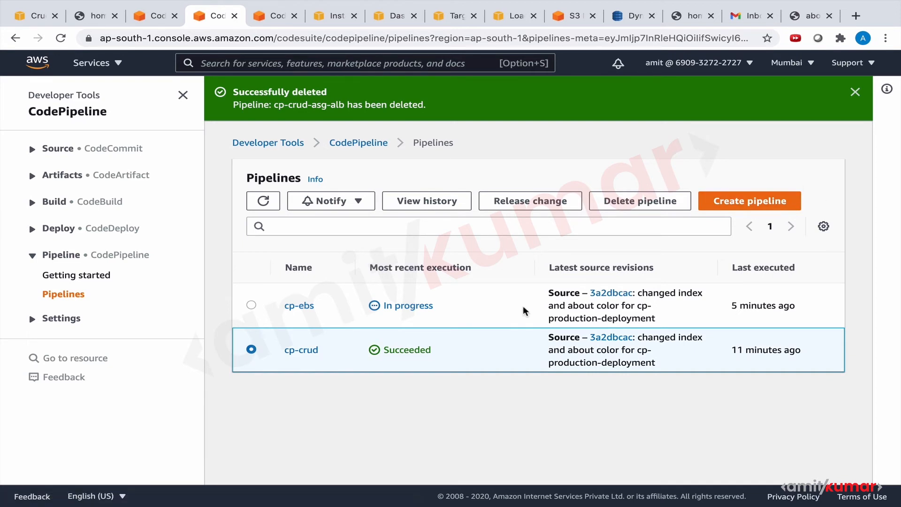
left_click(645, 202)
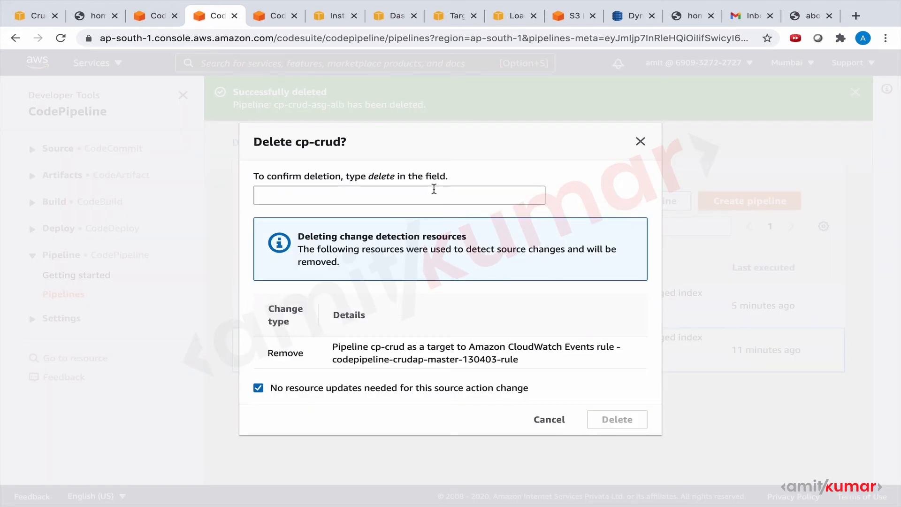
left_click(434, 189)
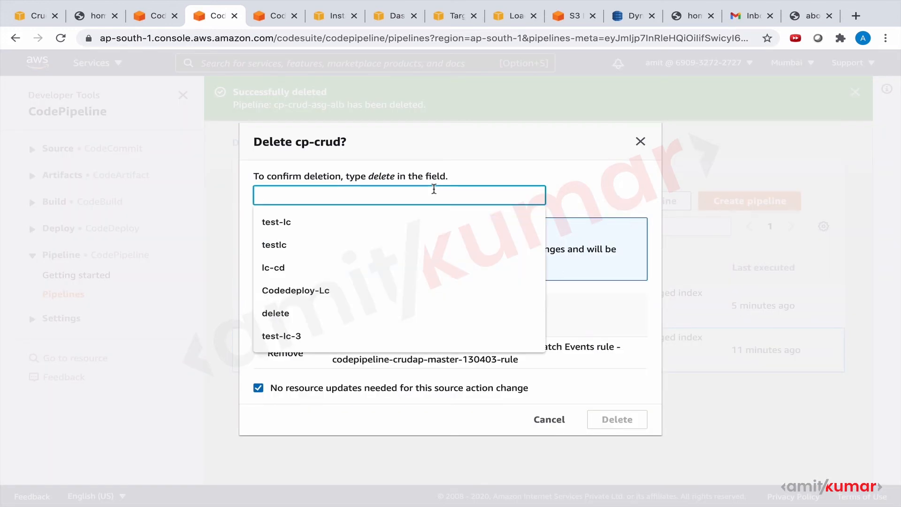
type("delete")
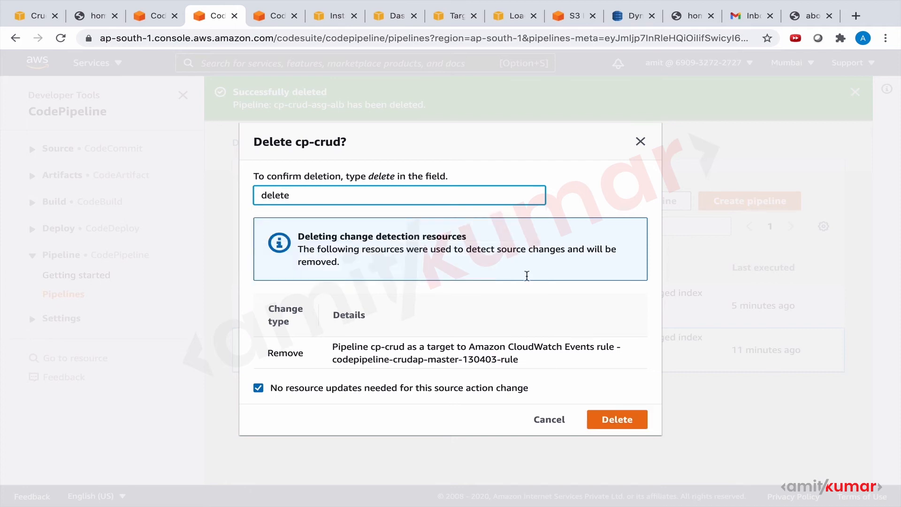
left_click(608, 427)
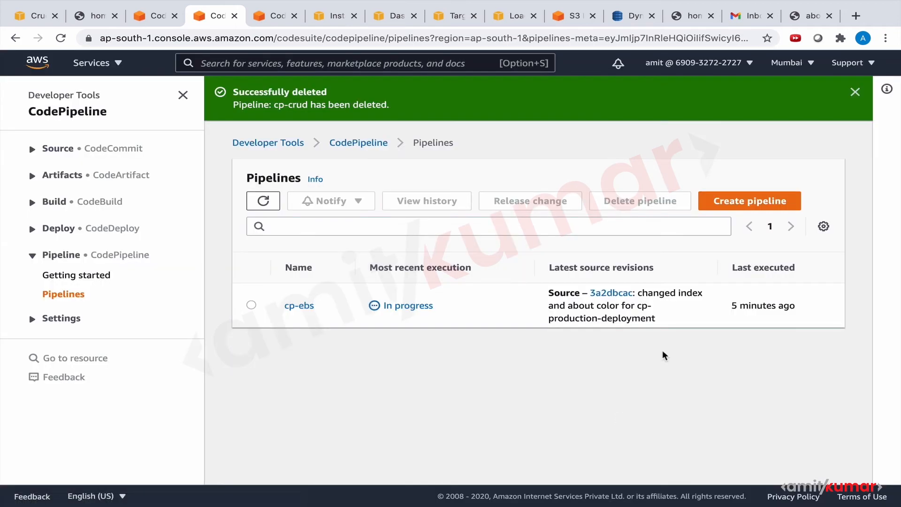
Step: Return to the cp-ebs pipeline's browser tab and check the fleet deployment in its Production stage
left_click(155, 16)
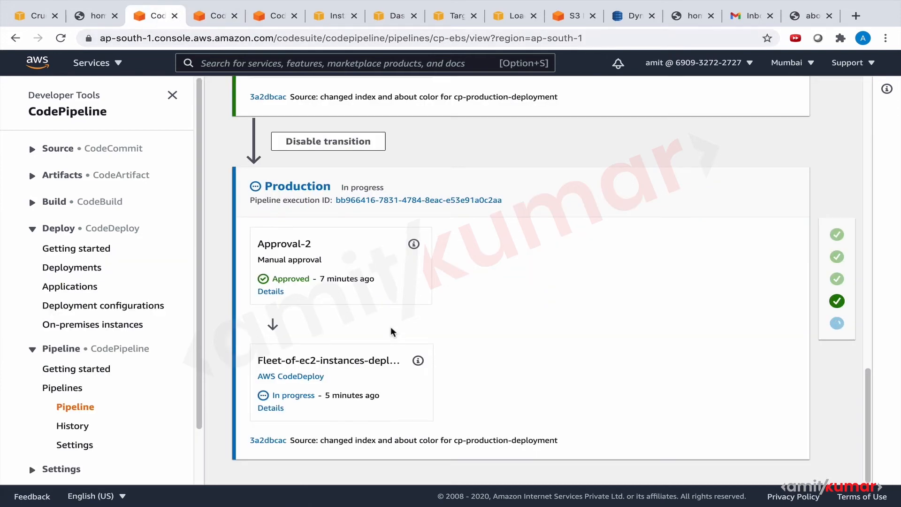
key("super+Tab")
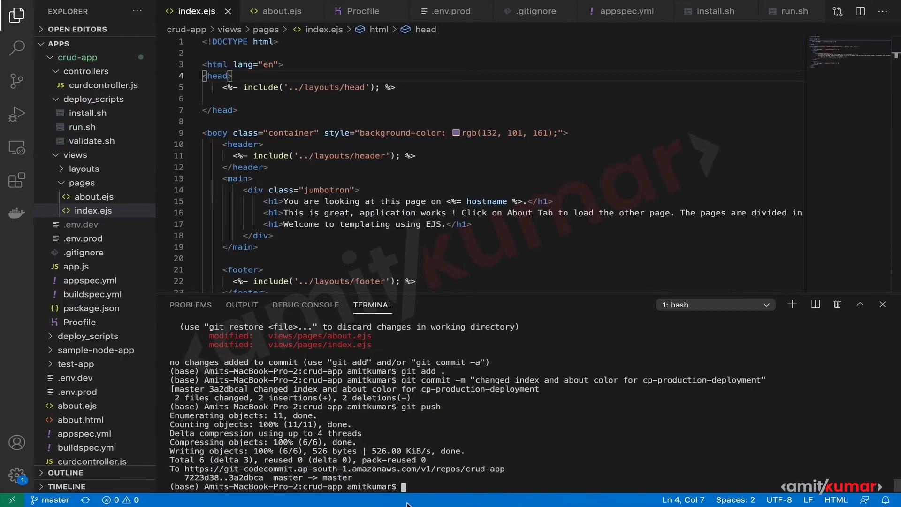
key("super+Tab")
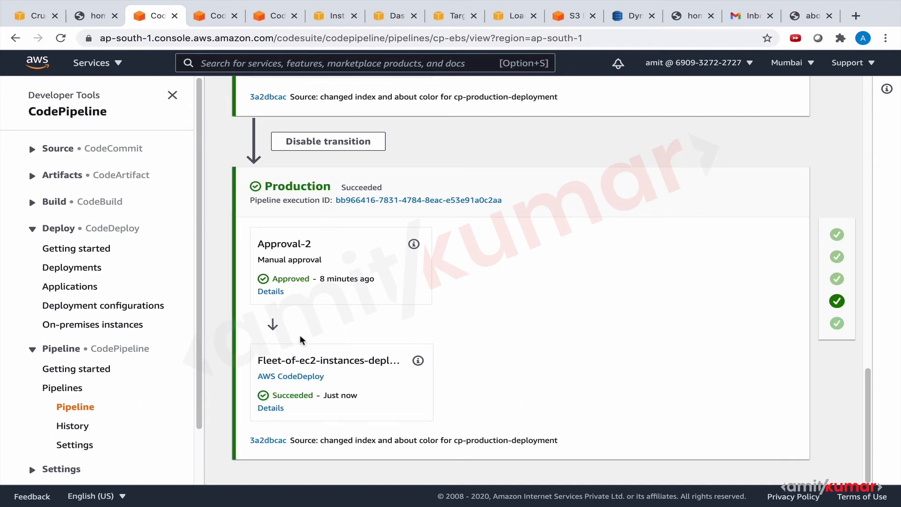
Step: Reload the load balancer's site in its browser tab and view the Home and About pages
left_click(809, 15)
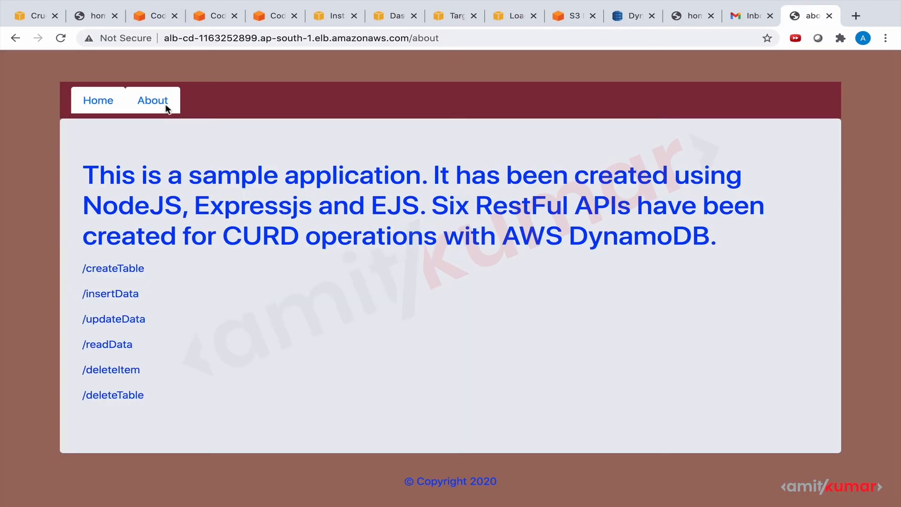
left_click(61, 39)
left_click(115, 105)
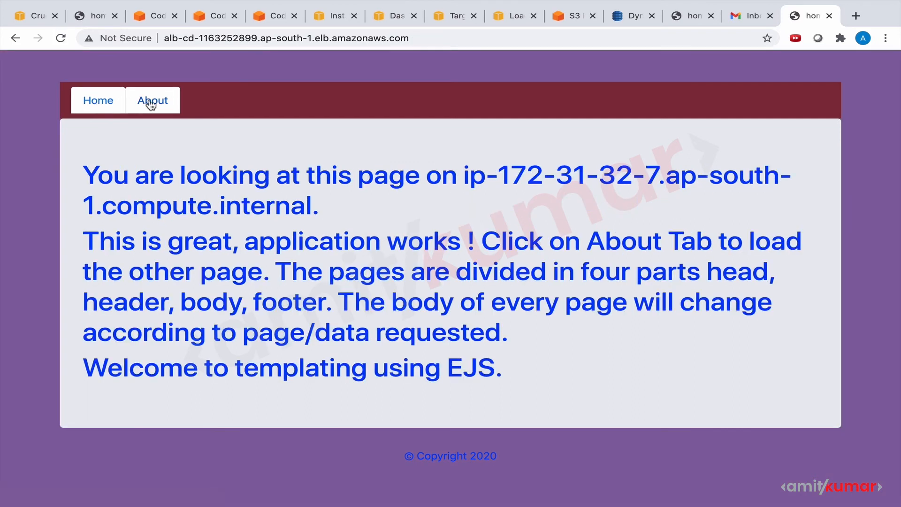
left_click(152, 103)
left_click(101, 103)
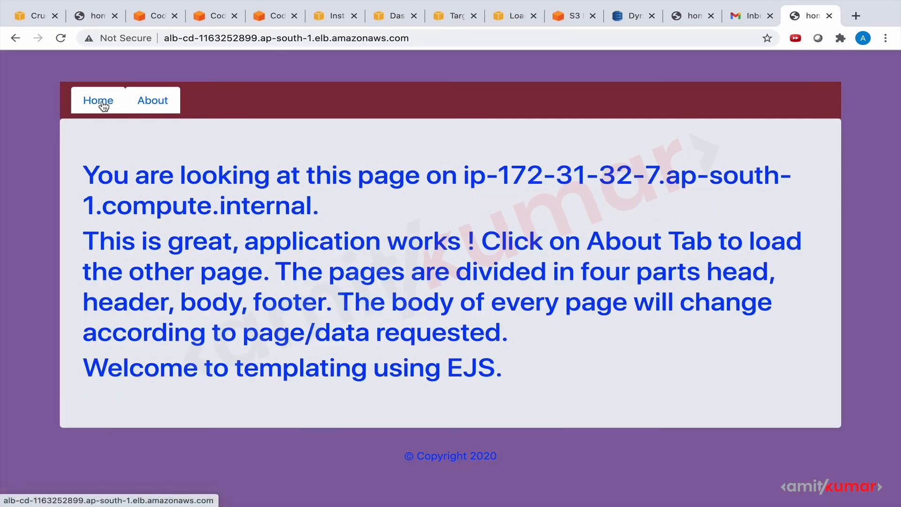
Step: Switch to Postman and select ALB as the active environment
left_click(277, 38)
mouse_move(521, 505)
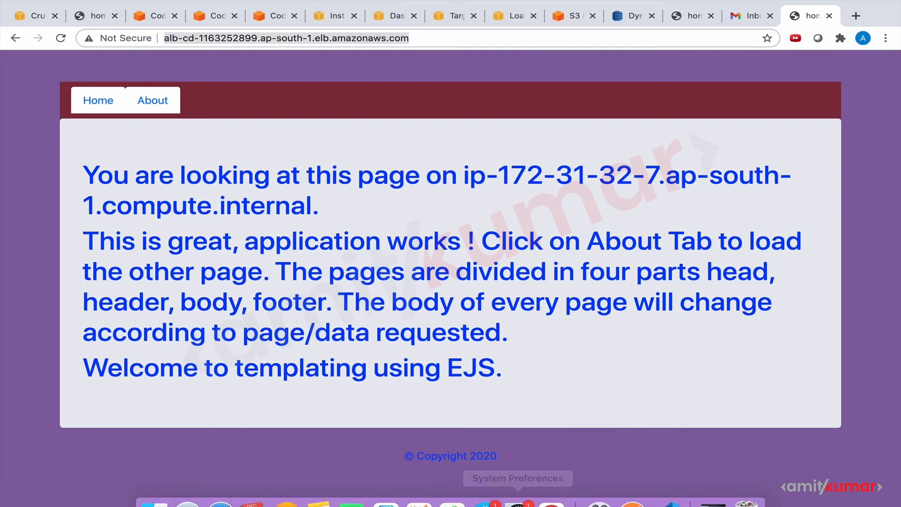
left_click(632, 489)
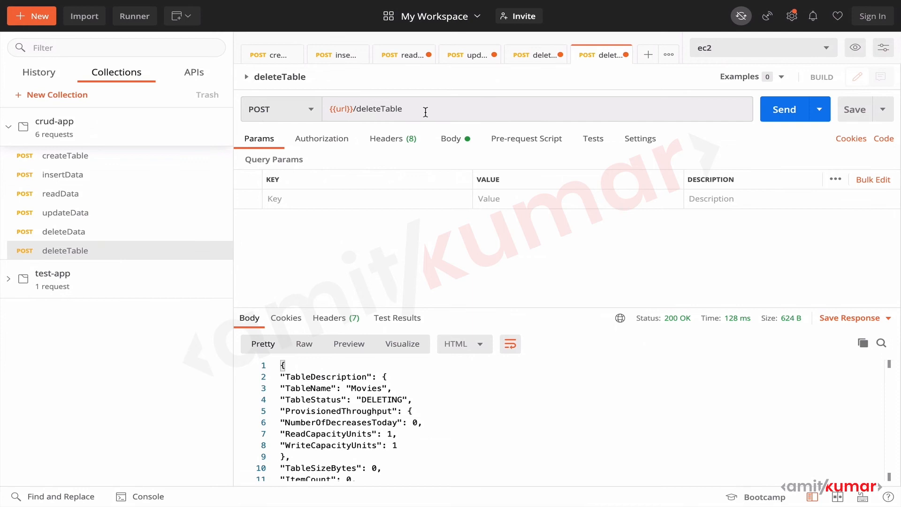
left_click(828, 48)
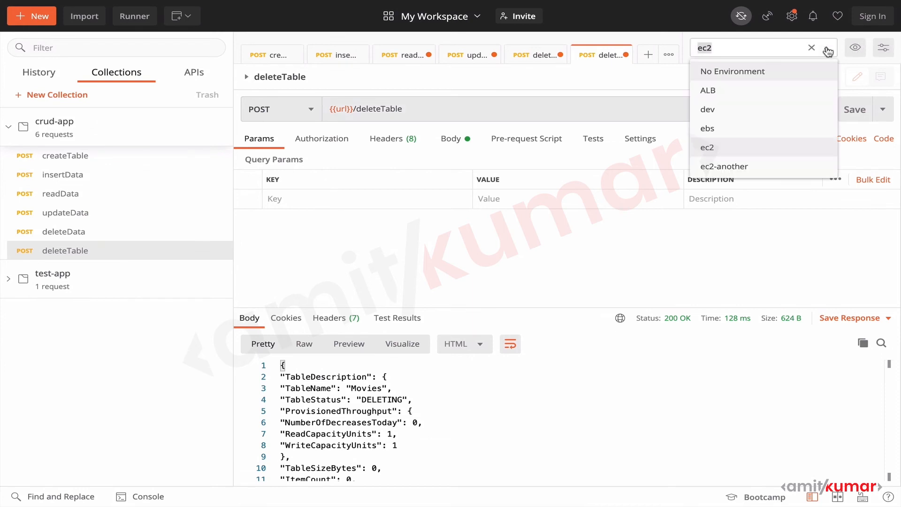
left_click(766, 93)
Step: Switch back to the browser, reload the load balancer's Home page again and open its About page
key("ctrl+Left")
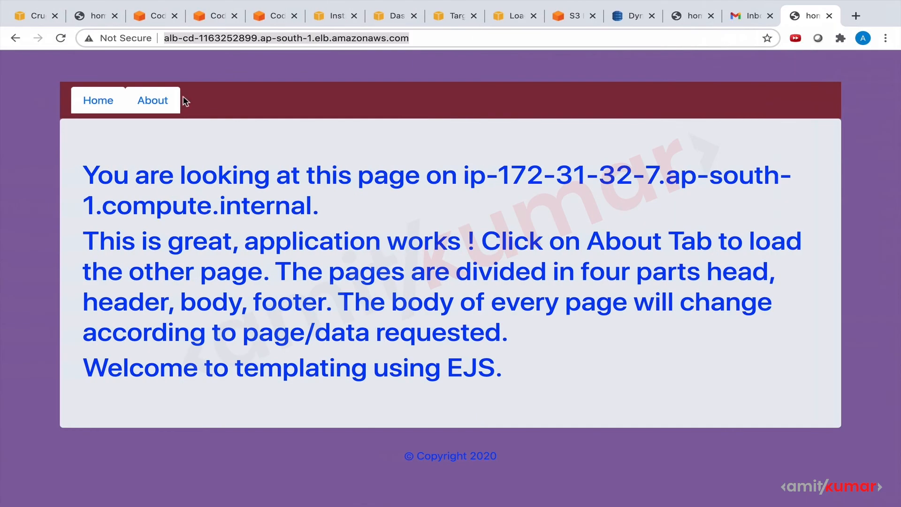
left_click(61, 38)
left_click(60, 39)
left_click(86, 112)
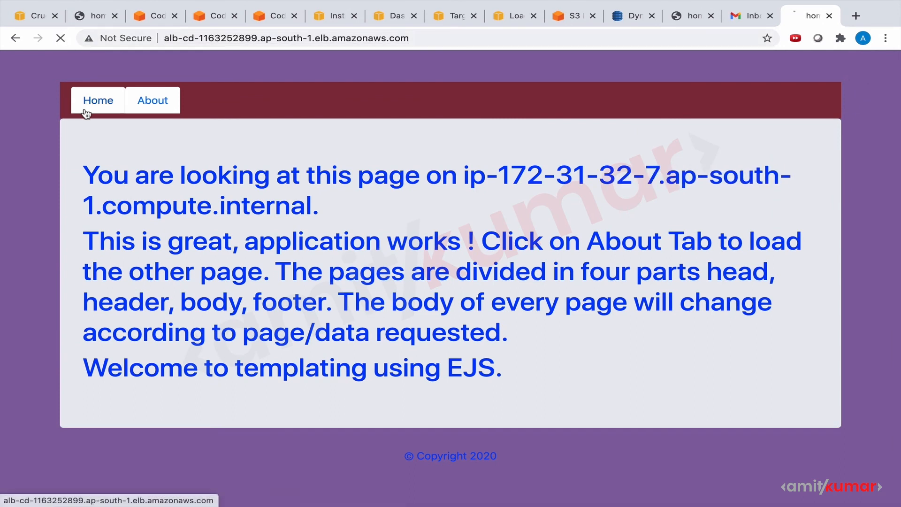
left_click(143, 101)
Step: Switch to Postman and send the createTable request from the crud-app collection
key("ctrl+Right")
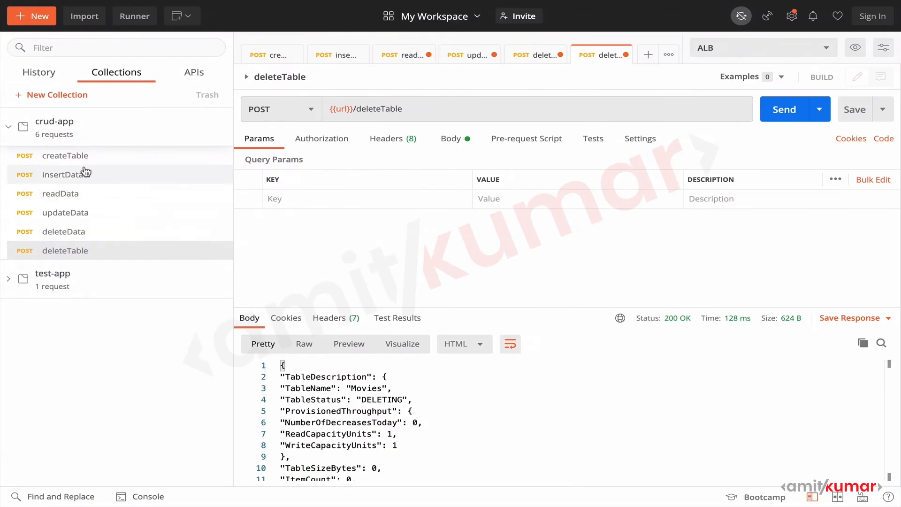
left_click(73, 156)
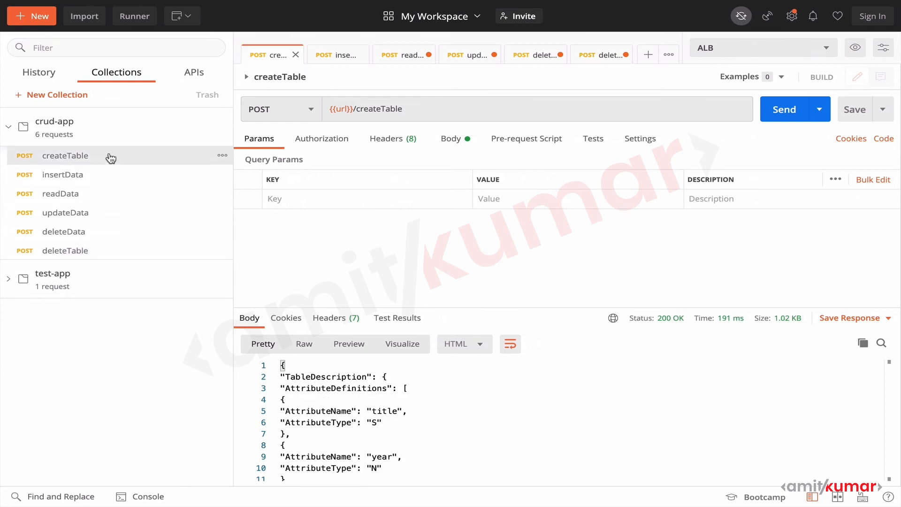
left_click(793, 117)
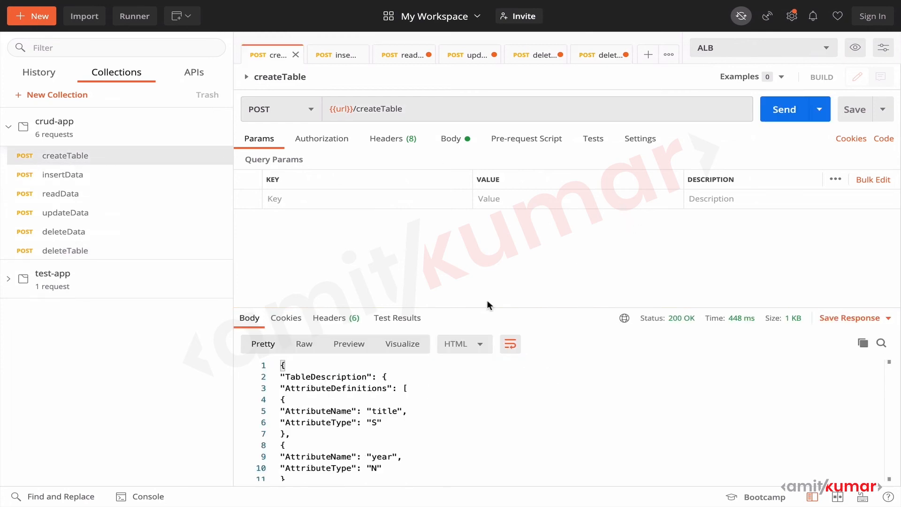
Step: Reload the DynamoDB tables list in the browser and open the Movies table
key("ctrl+Left")
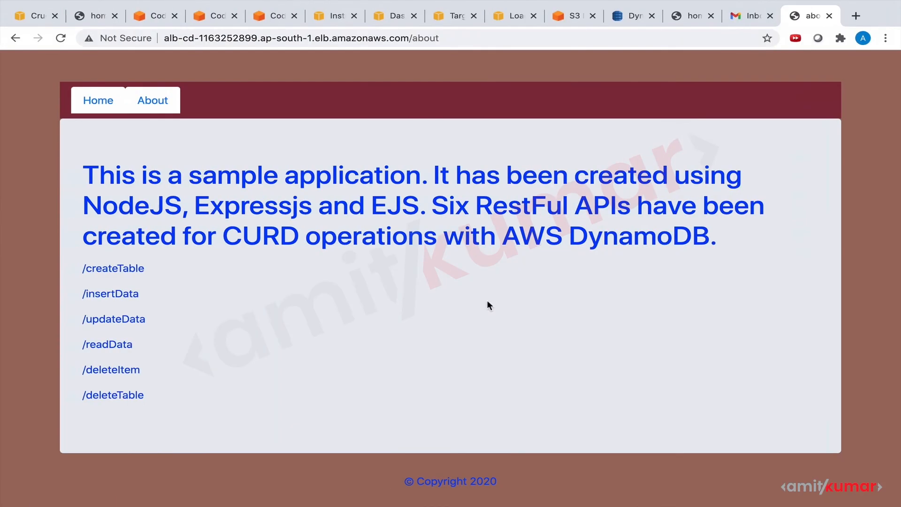
left_click(625, 23)
left_click(61, 38)
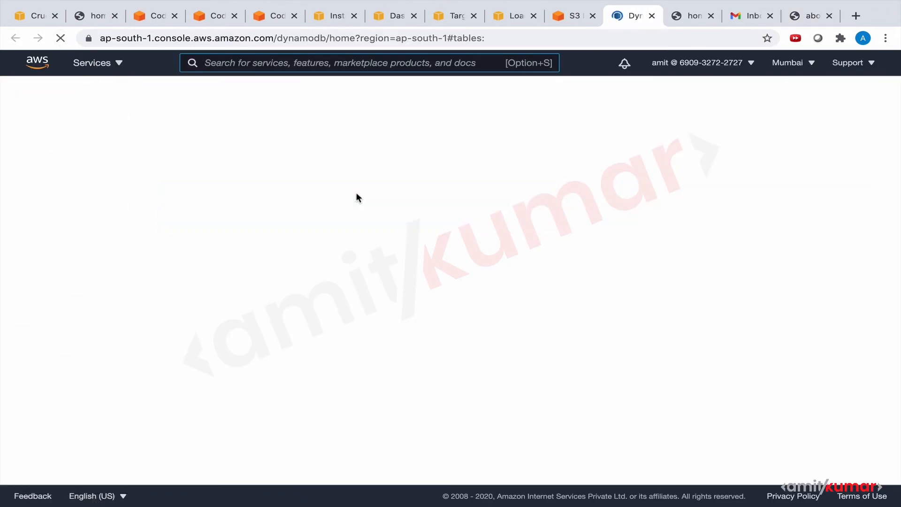
left_click(189, 174)
Step: Send the insertData request in Postman and view the Movies table's items in the DynamoDB browser tab
key("super+Tab")
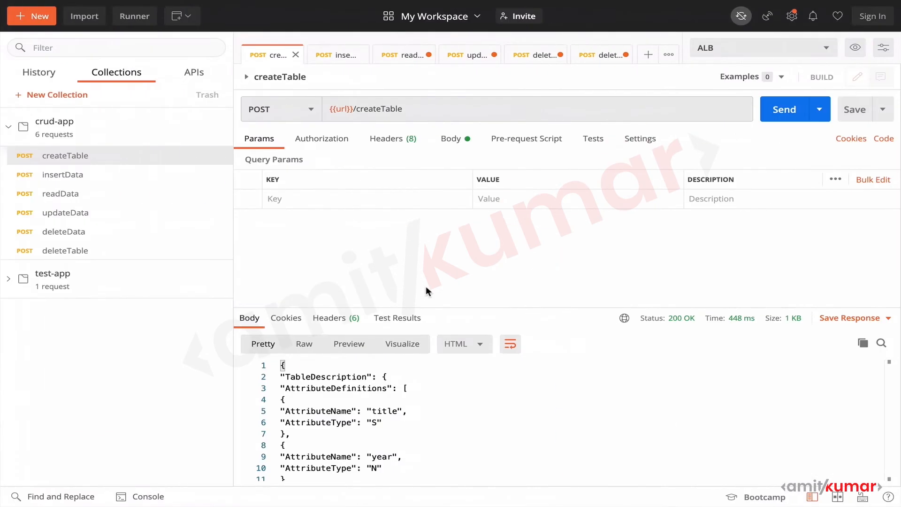
left_click(75, 175)
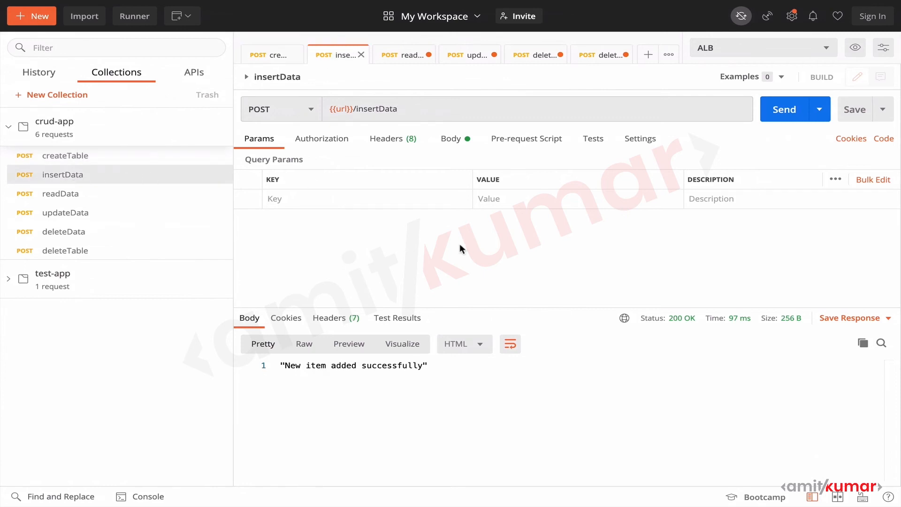
left_click(793, 123)
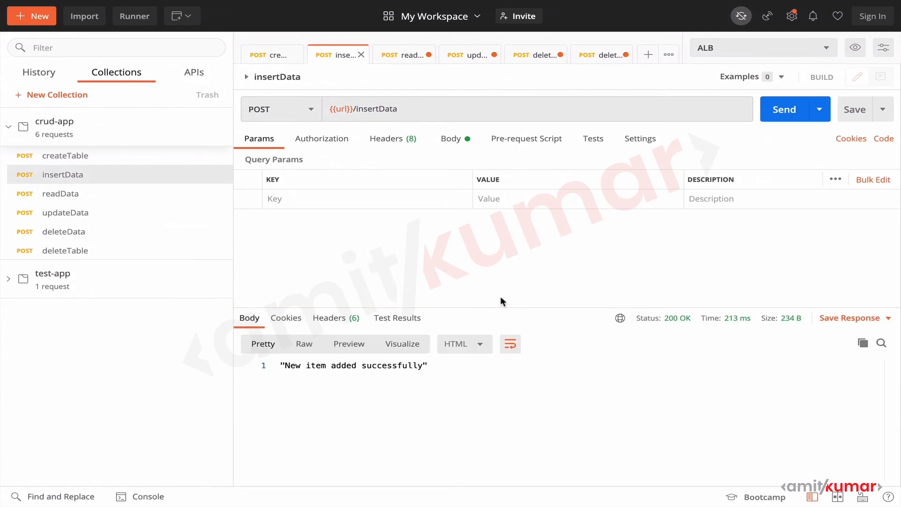
key("super+Tab")
left_click(452, 113)
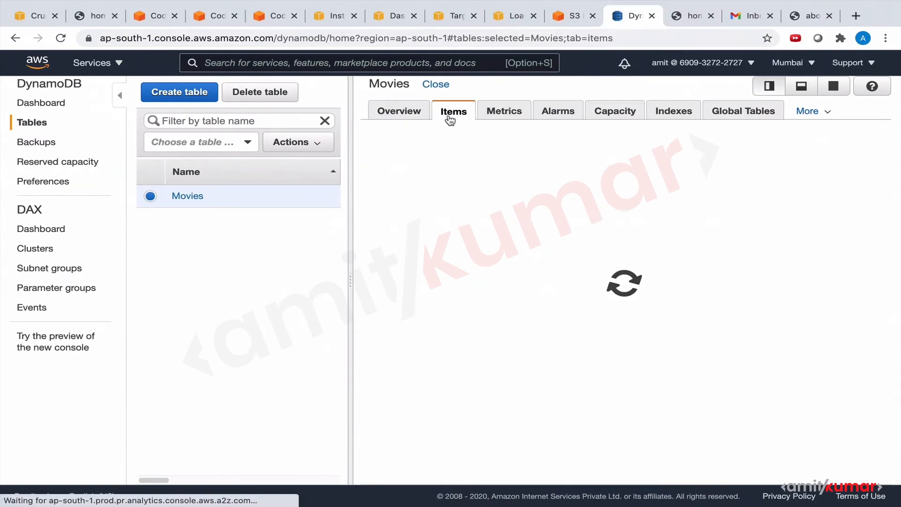
Step: Switch to Postman and send the readData and updateData requests of the crud-app collection
key("ctrl+Right")
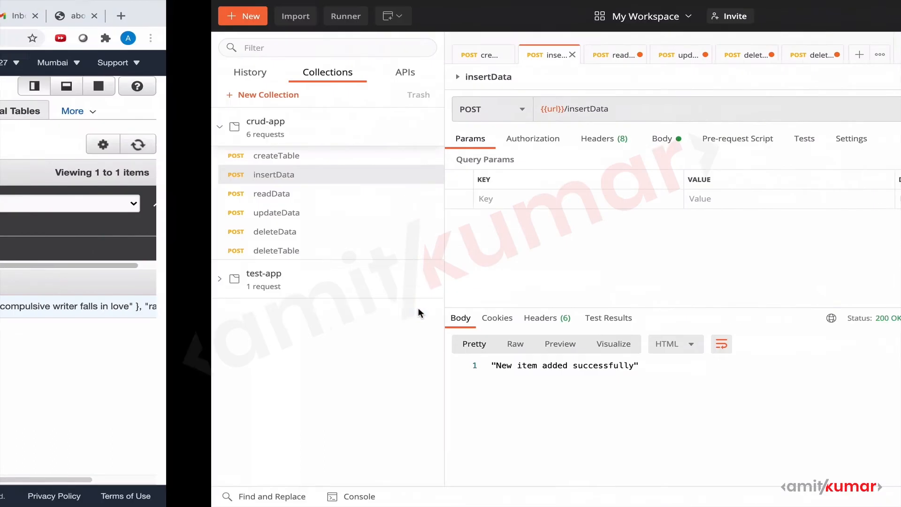
left_click(64, 202)
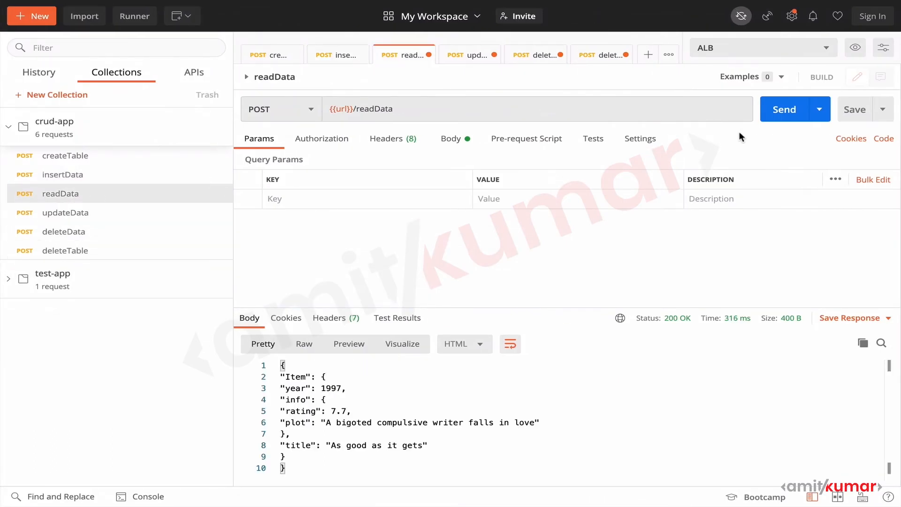
left_click(765, 115)
left_click(86, 213)
left_click(780, 115)
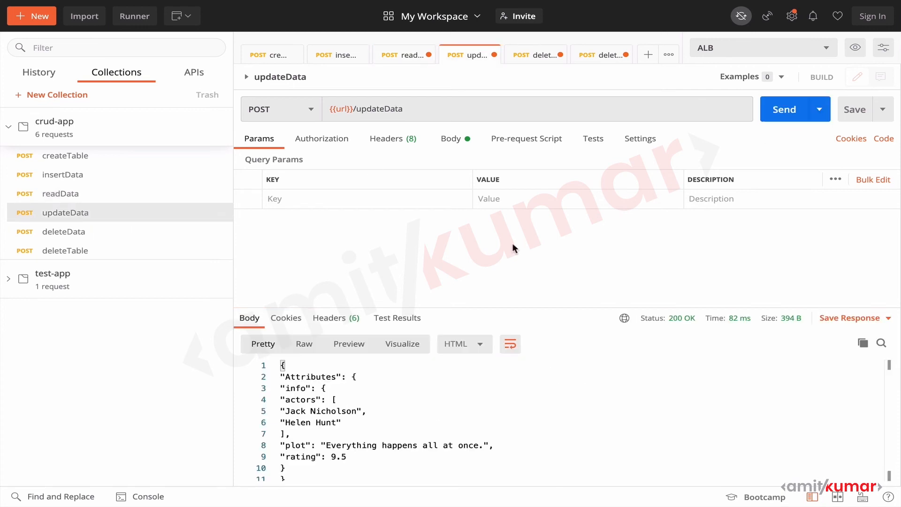
Step: Refresh the Movies items in DynamoDB, inspect the 1997 item's info and actors without saving, and return to Postman
key("super+Tab")
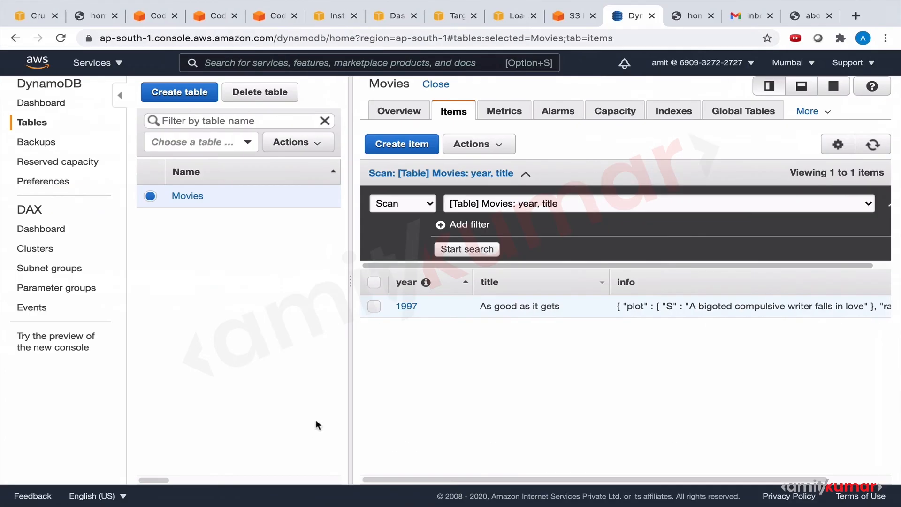
left_click(870, 147)
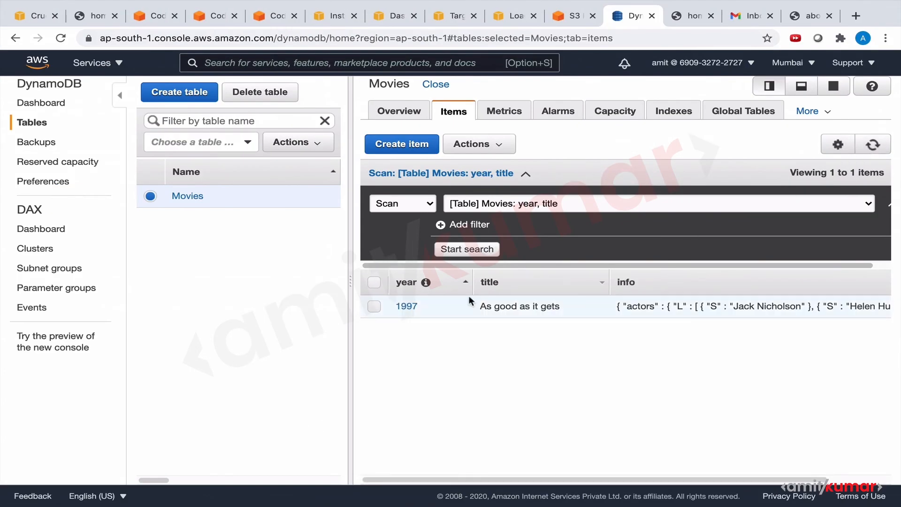
left_click(404, 307)
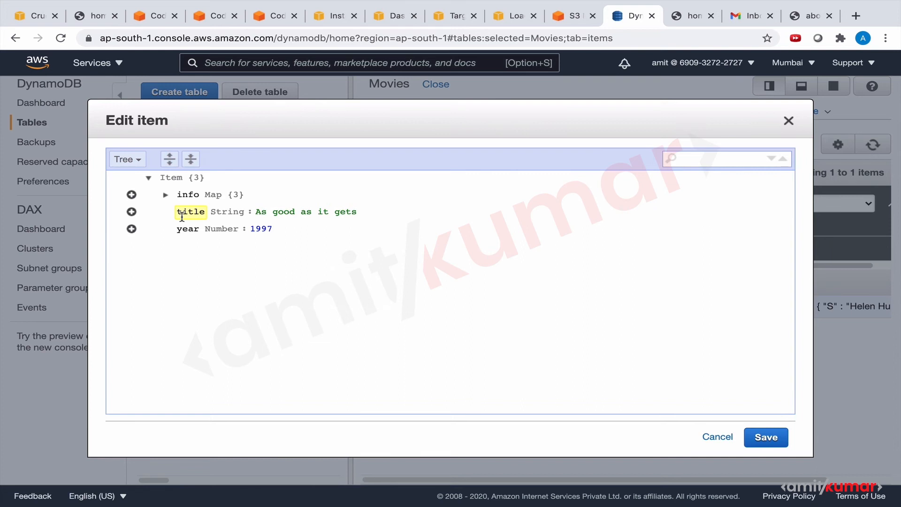
left_click(165, 195)
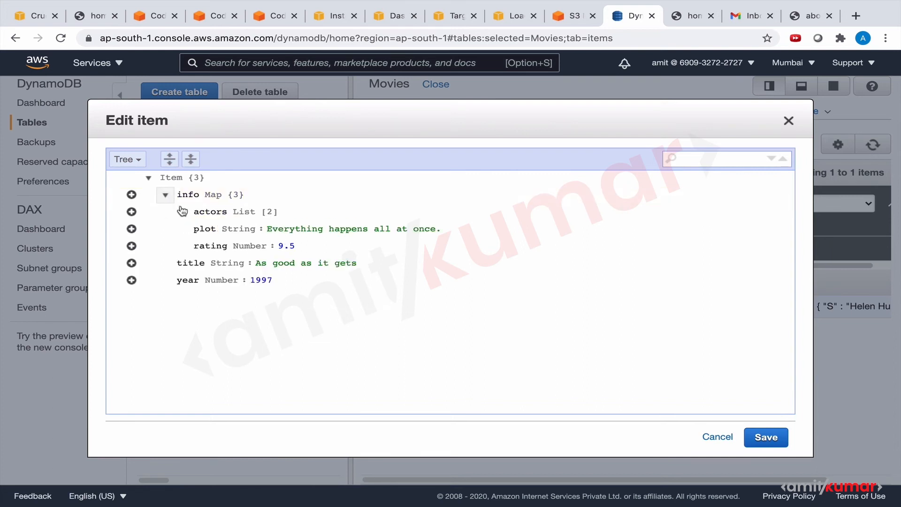
left_click(182, 213)
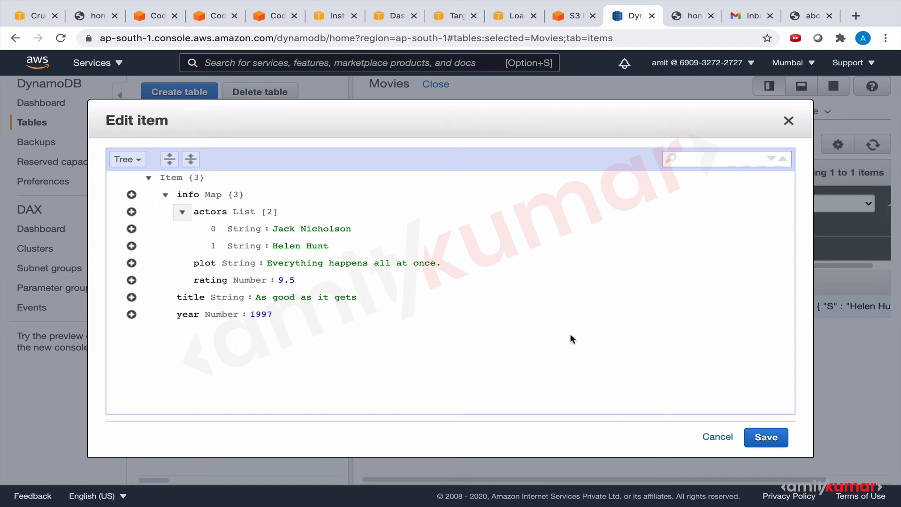
left_click(715, 438)
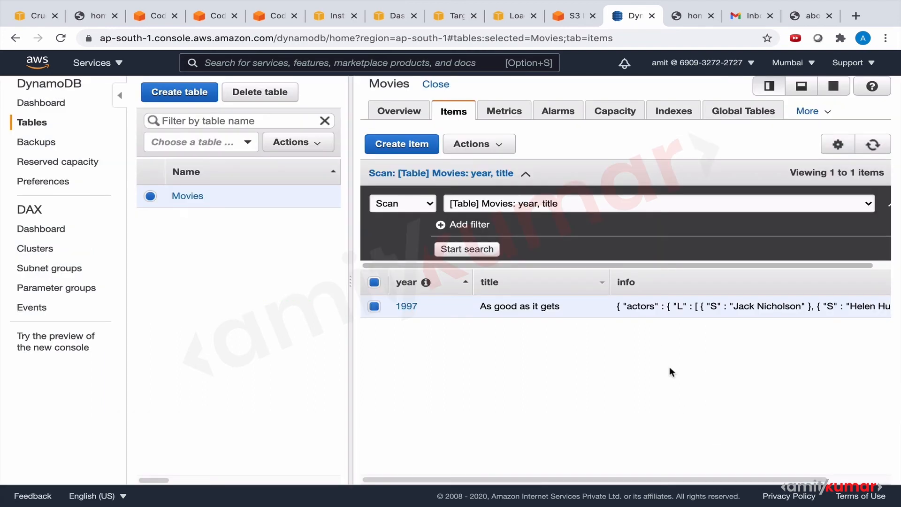
key("ctrl+Right")
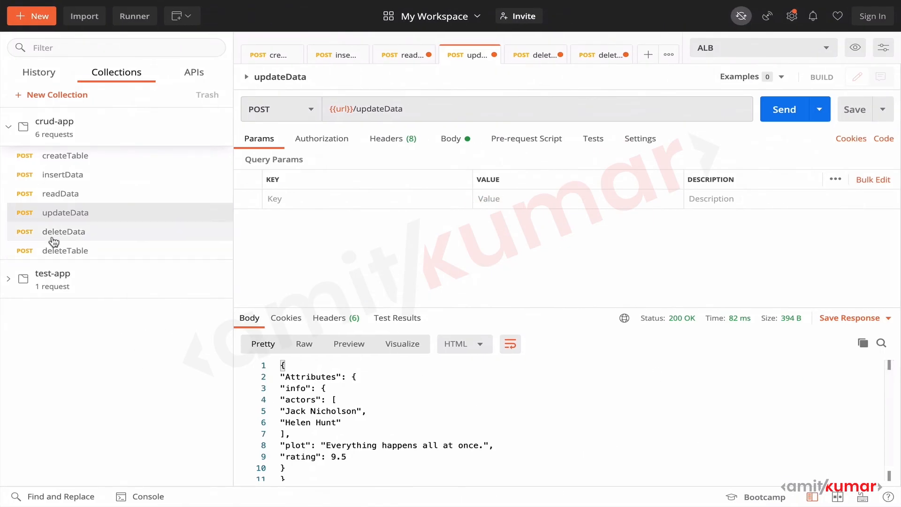
Step: Send the deleteData request in Postman and refresh the Movies table's items in the DynamoDB browser tab
left_click(53, 234)
left_click(775, 112)
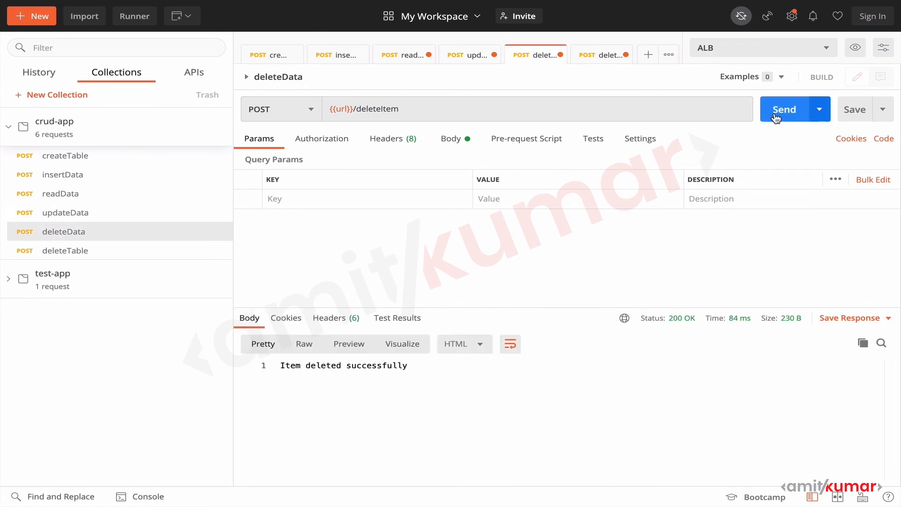
key("ctrl+Left")
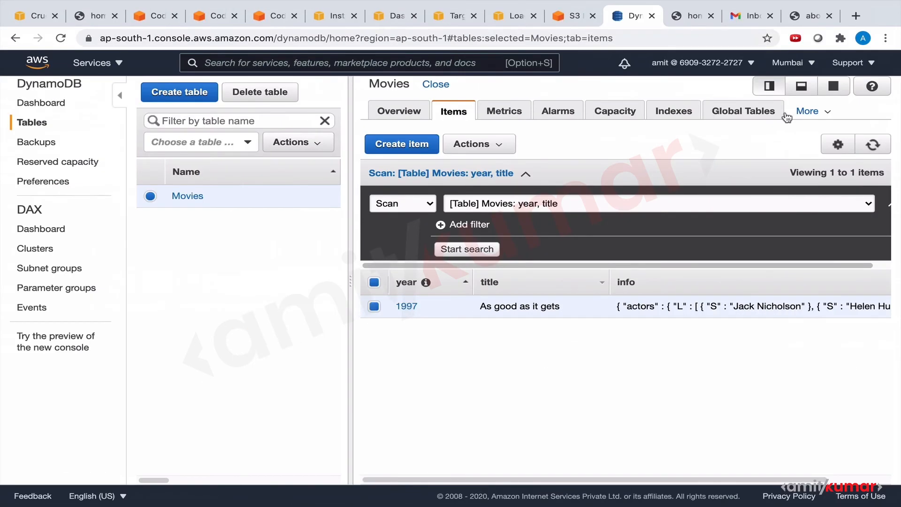
left_click(873, 145)
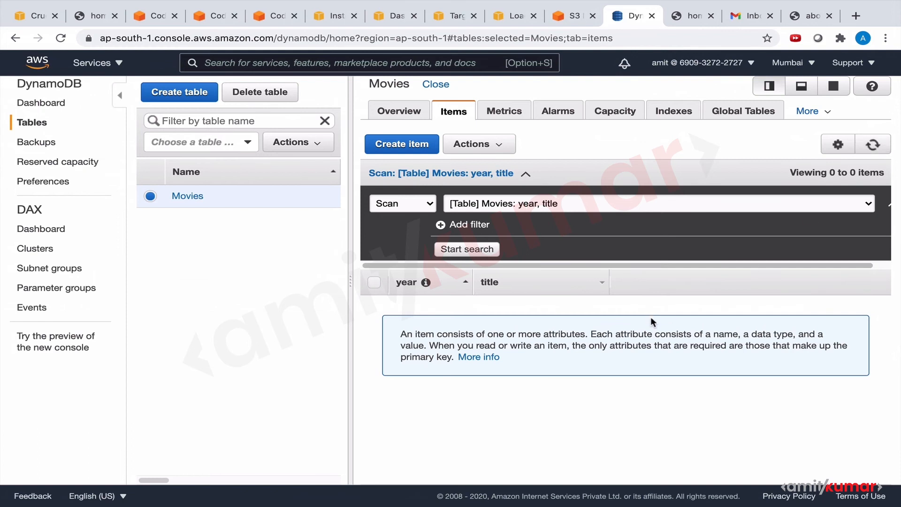
Step: Return to Postman, send the deleteTable request, and reload the DynamoDB tables page in the browser
key("ctrl+Right")
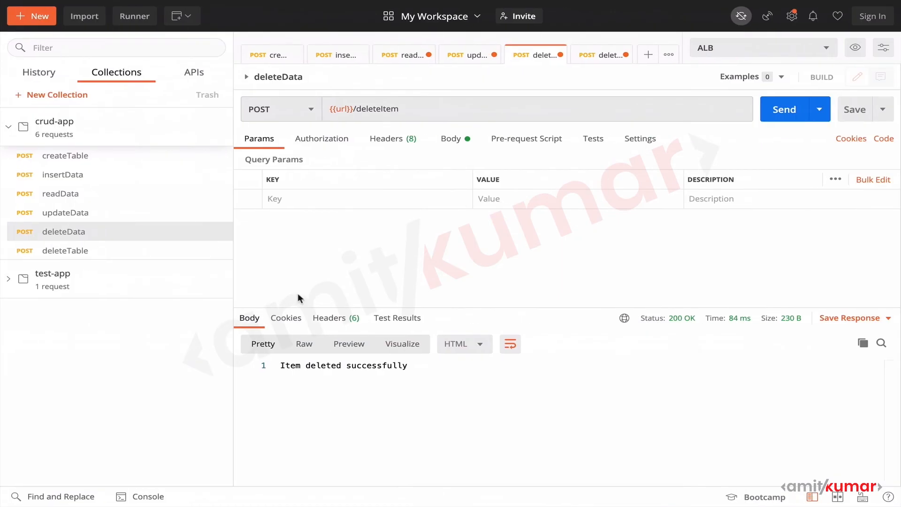
left_click(66, 254)
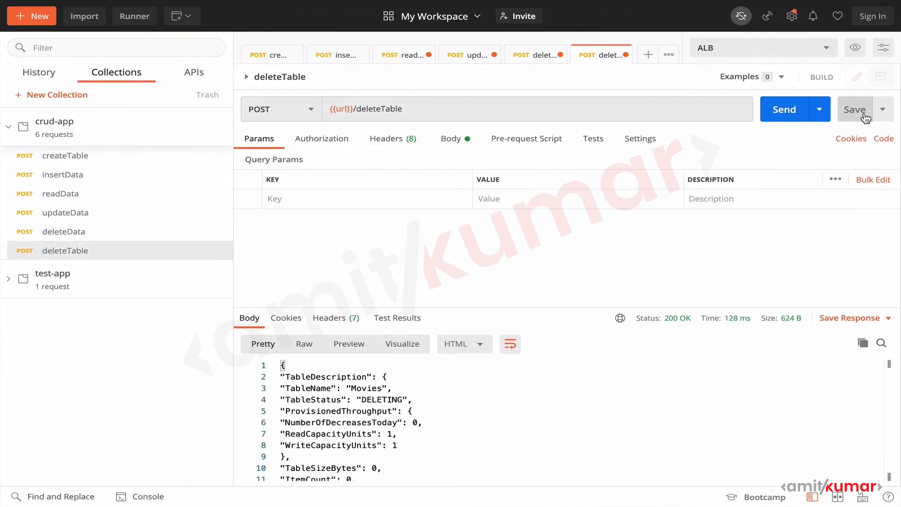
left_click(794, 115)
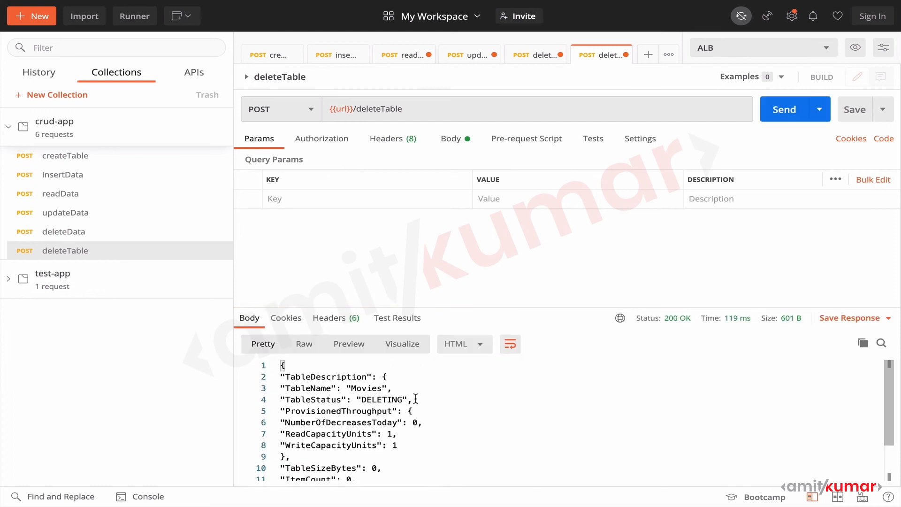
key("super+Tab")
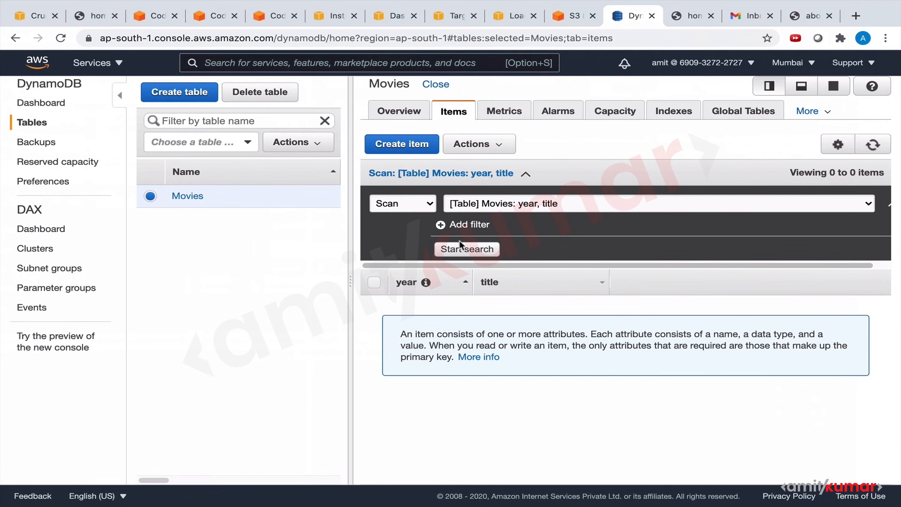
left_click(60, 38)
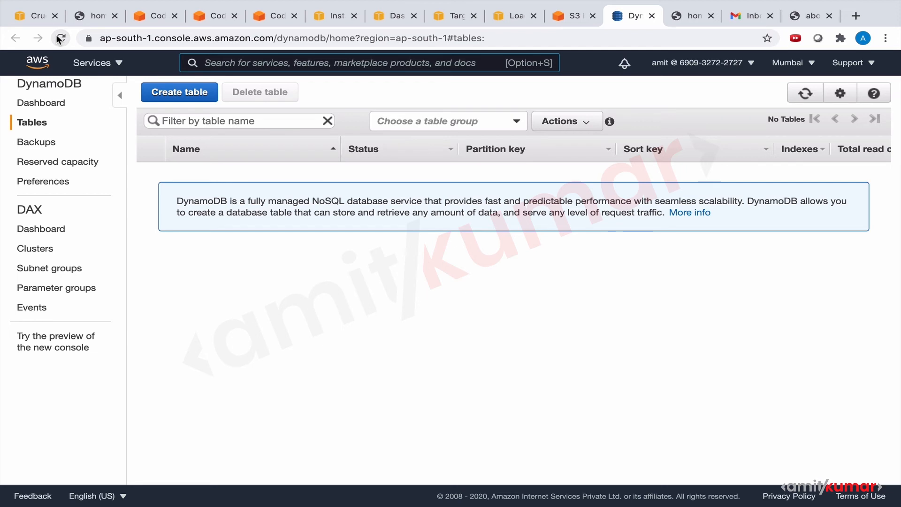
Step: Open the cp-ebs pipeline's browser tab and review its stages from Build and Deploy through Pre-prod to Production
left_click(145, 19)
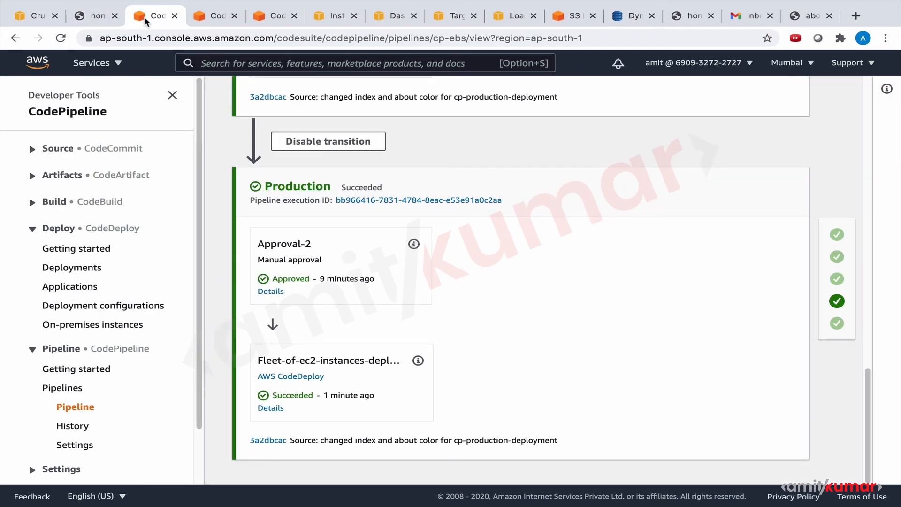
scroll(622, 240, "up", 15)
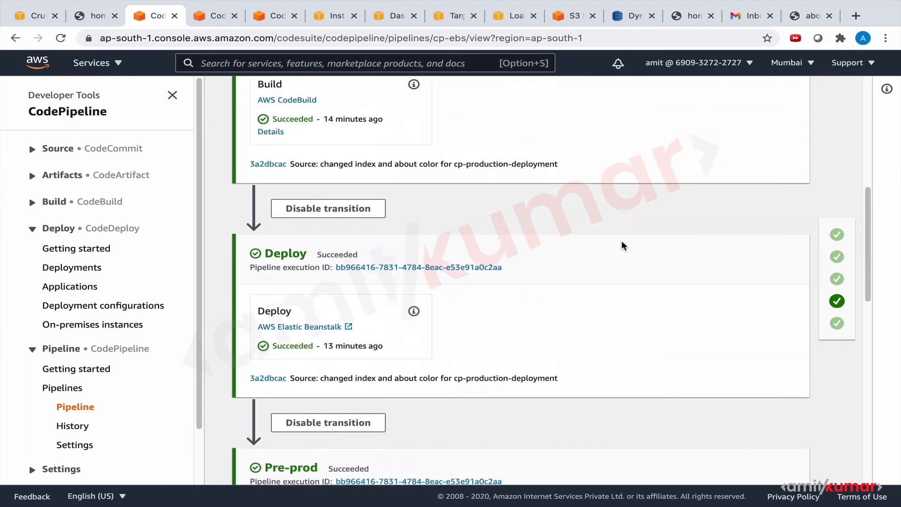
scroll(621, 240, "down", 10)
scroll(622, 240, "up", 6)
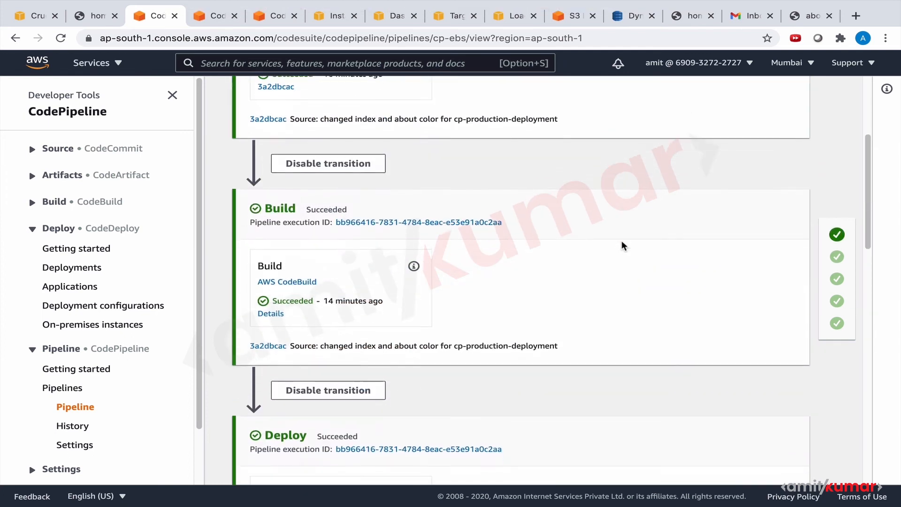
scroll(622, 241, "down", 4)
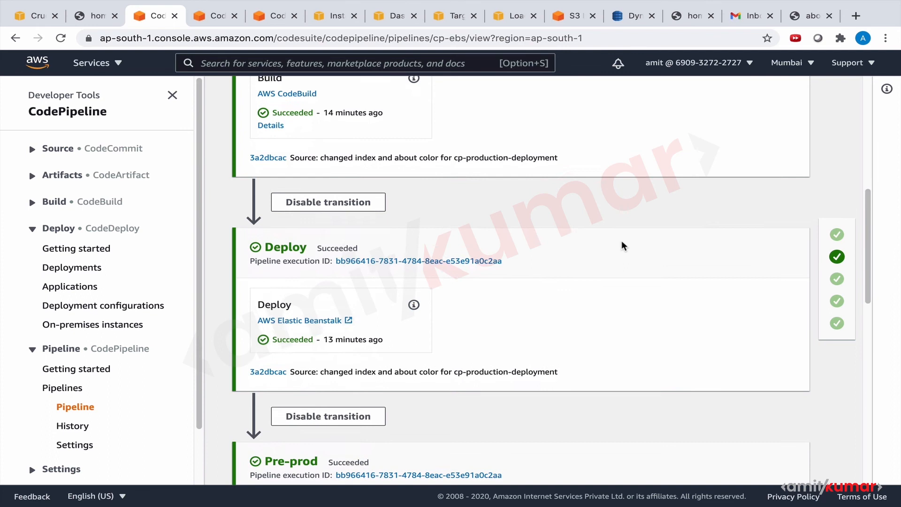
scroll(582, 275, "down", 1)
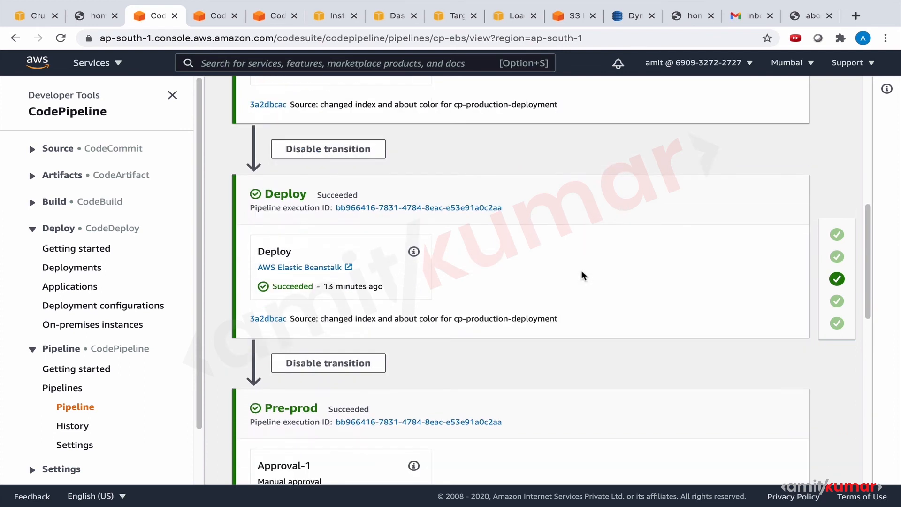
scroll(583, 275, "down", 5)
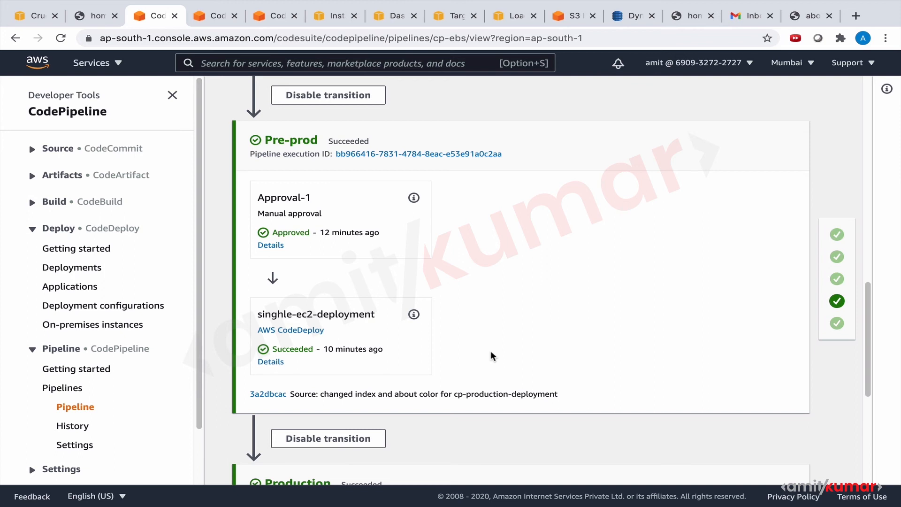
scroll(491, 351, "down", 6)
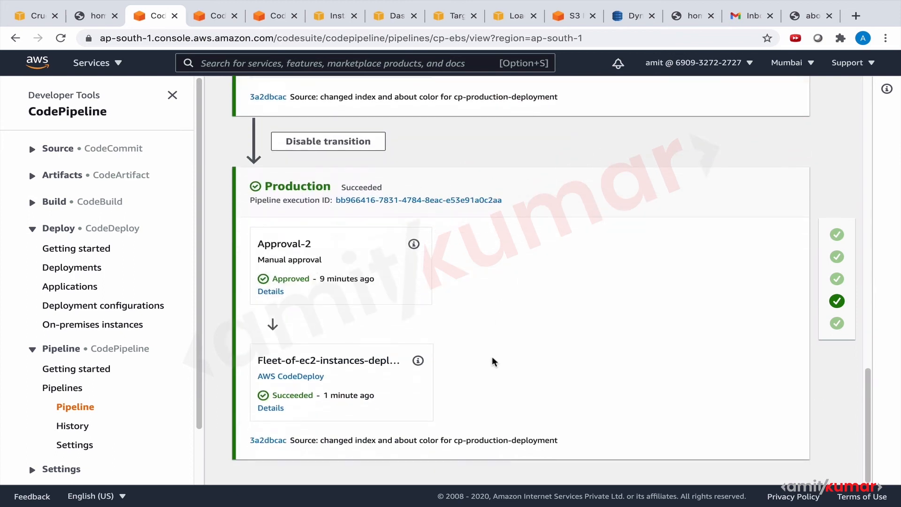